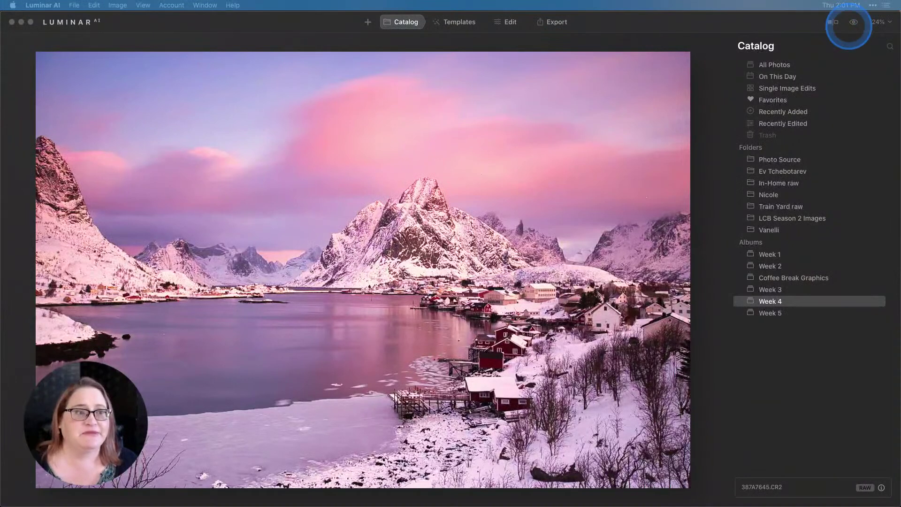
- Compare the edited pink version of the photo against the unedited original
click(855, 23)
click(853, 23)
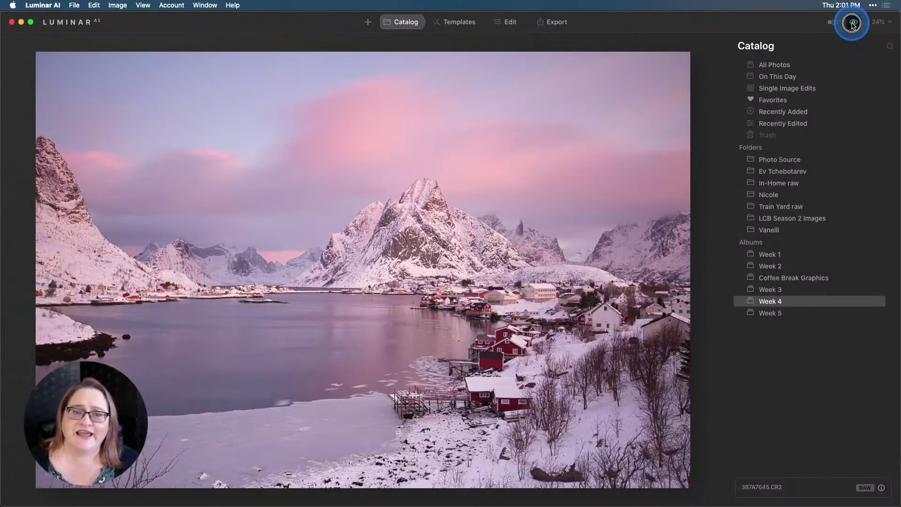
click(853, 24)
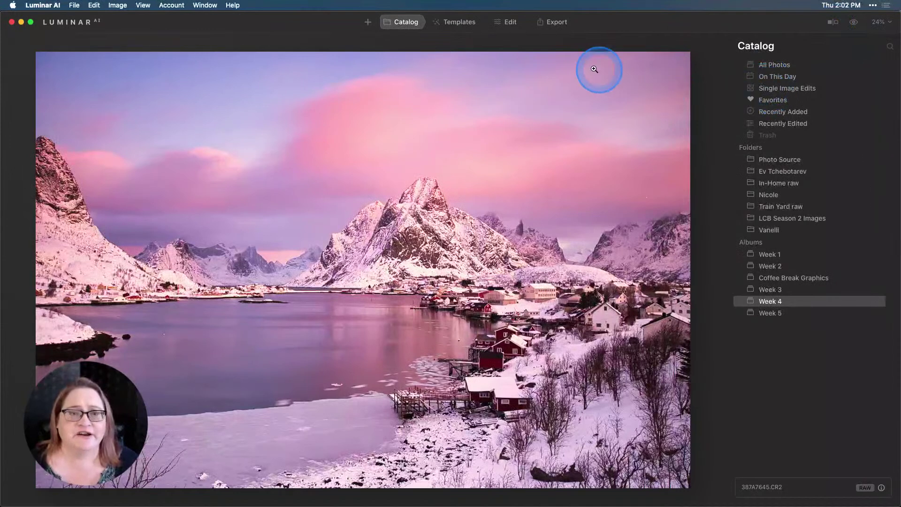
- Revert the fjord photo to its Original state from the Edit history list
click(507, 26)
scroll(830, 343, down, 5)
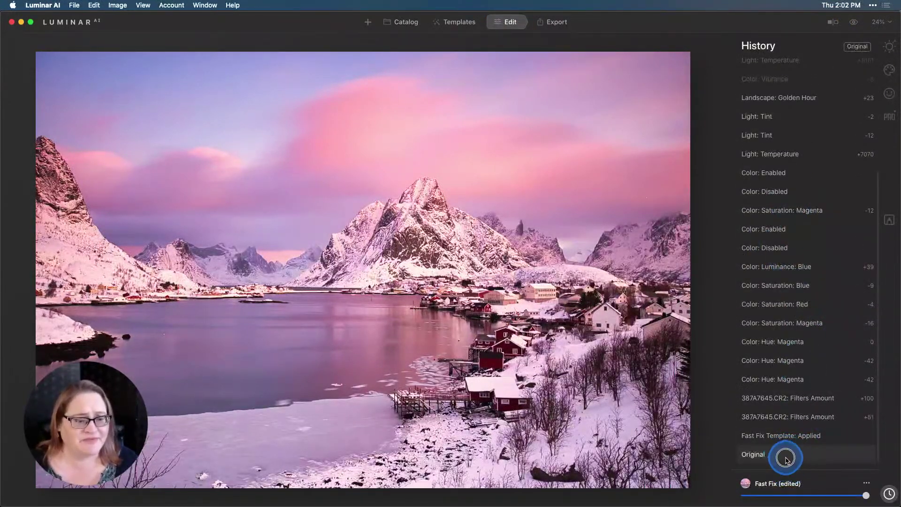
click(782, 454)
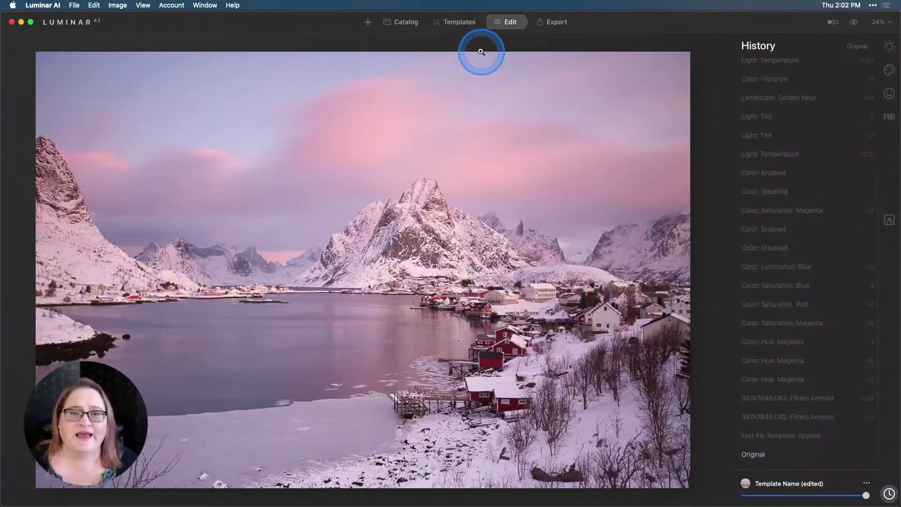
- Browse the For This Photo templates: Scenery, Easy Landscapes and Waterscapes collections
click(449, 26)
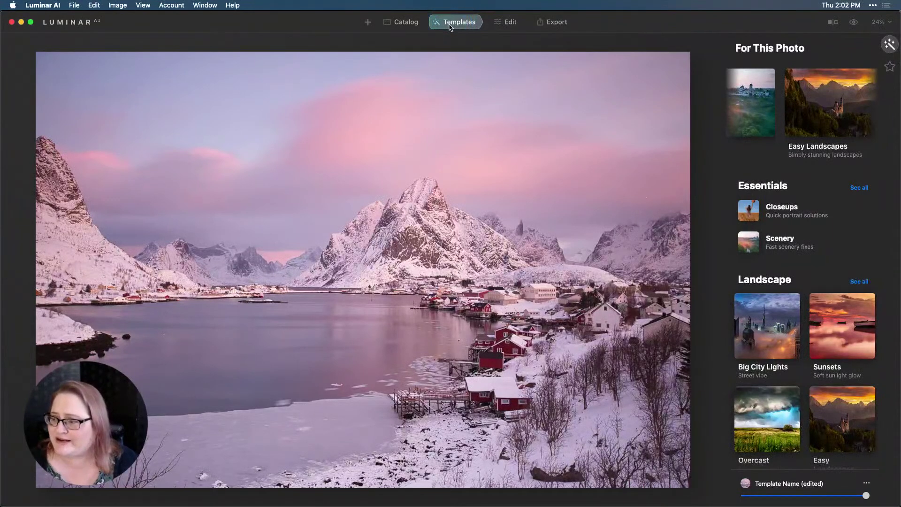
click(449, 28)
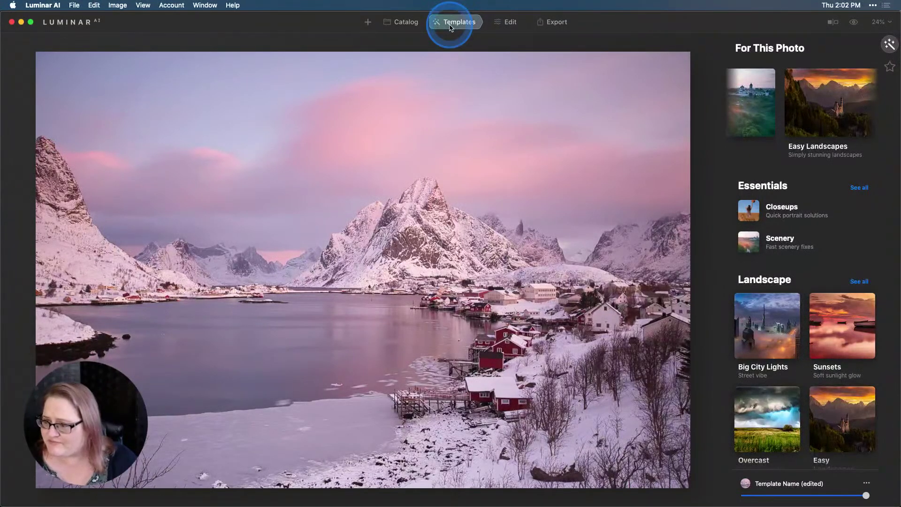
click(451, 28)
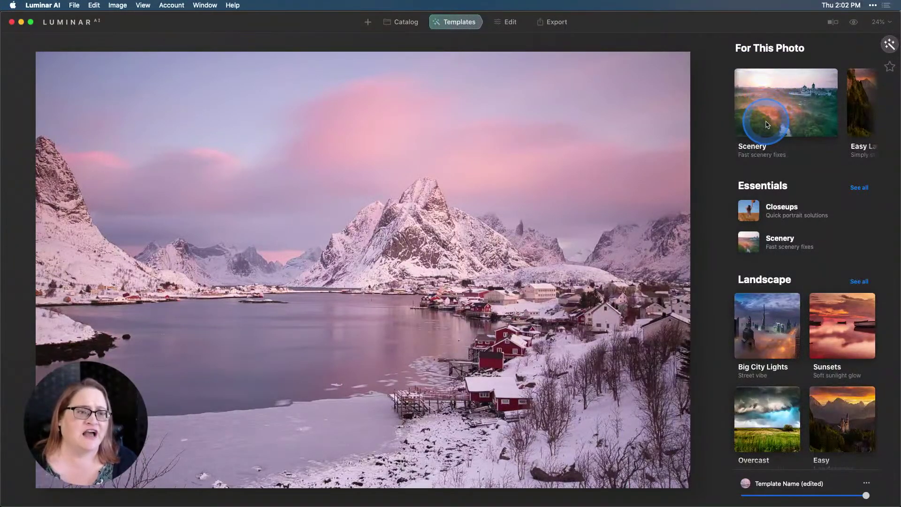
scroll(767, 122, right, 2)
scroll(767, 124, right, 3)
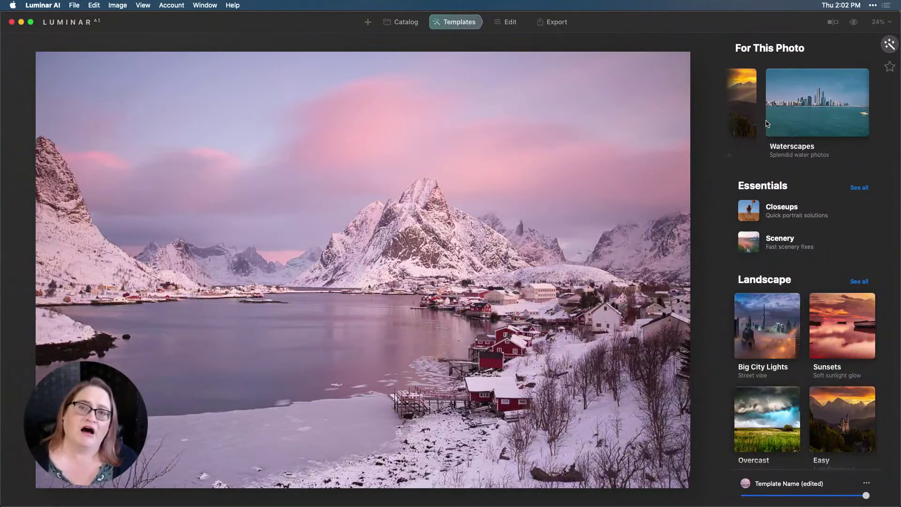
scroll(767, 124, left, 5)
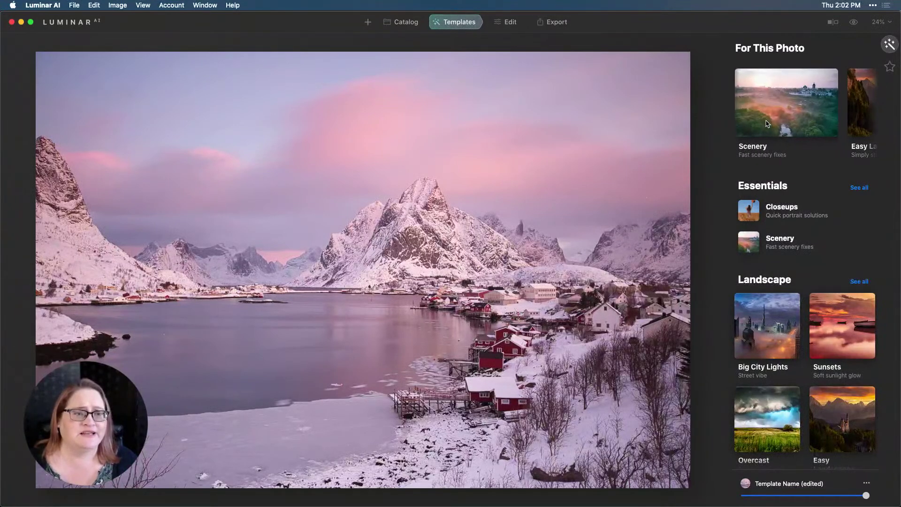
- Open the Scenery collection, favourite the Fast Fix template and apply it
click(772, 105)
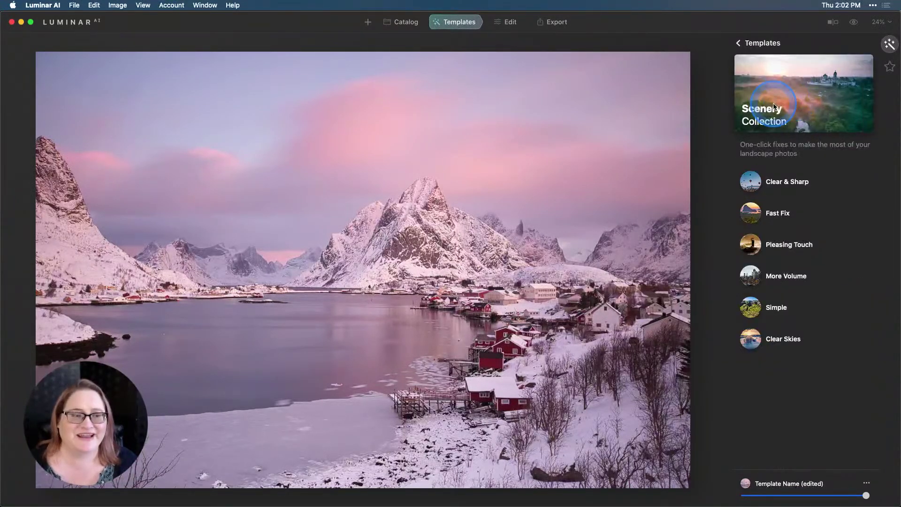
click(776, 217)
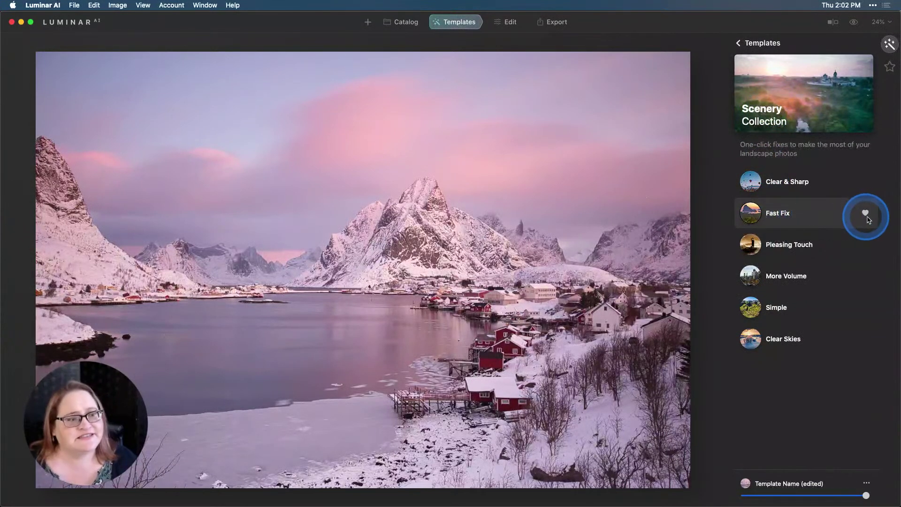
click(863, 212)
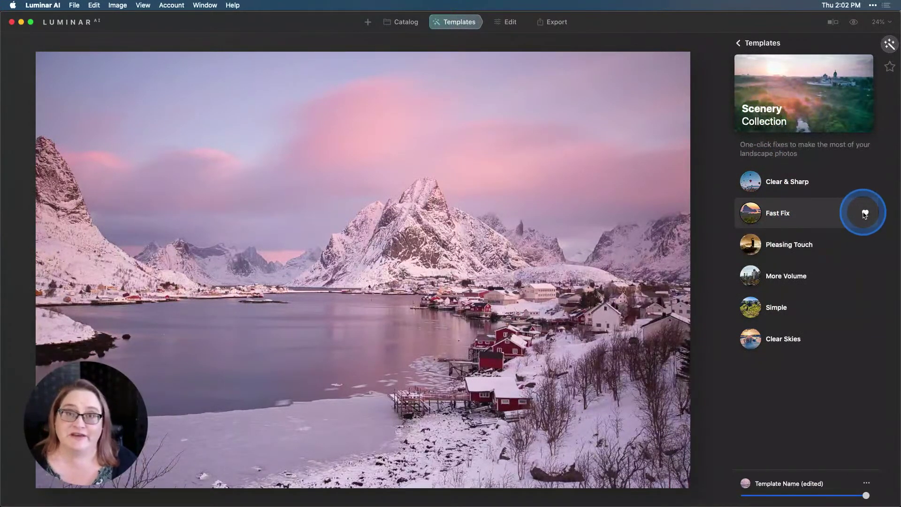
click(831, 216)
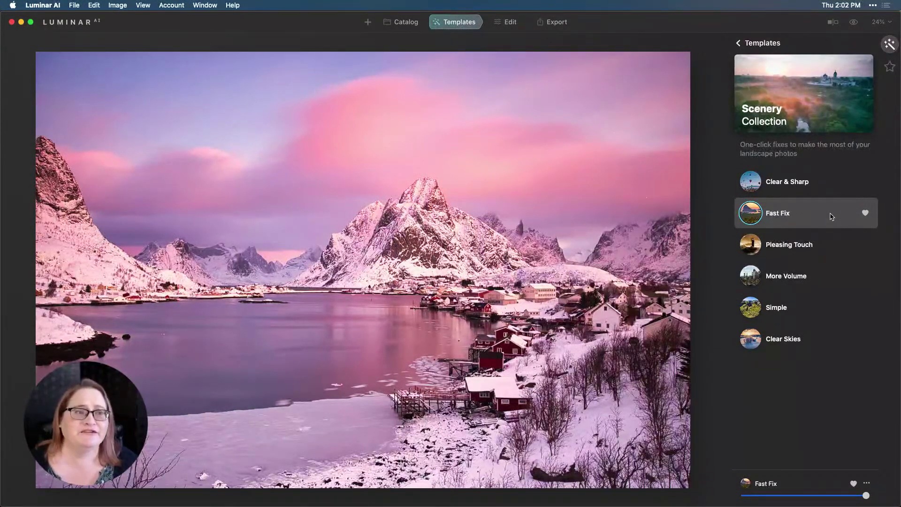
click(831, 216)
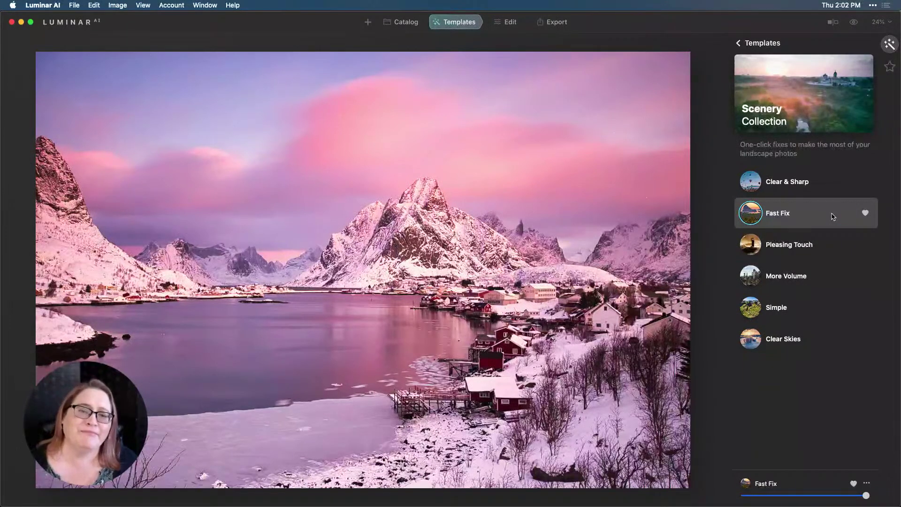
click(832, 214)
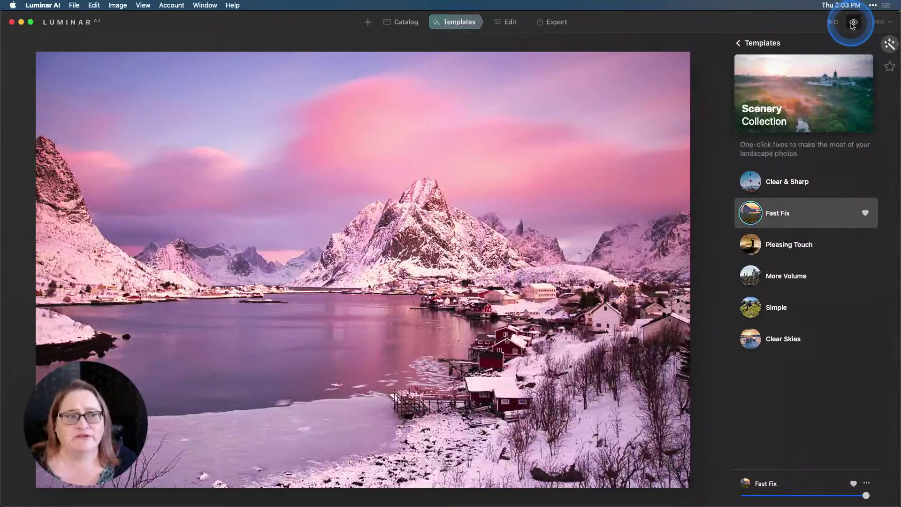
- Compare with and without Fast Fix, then set its strength slider to full
click(853, 24)
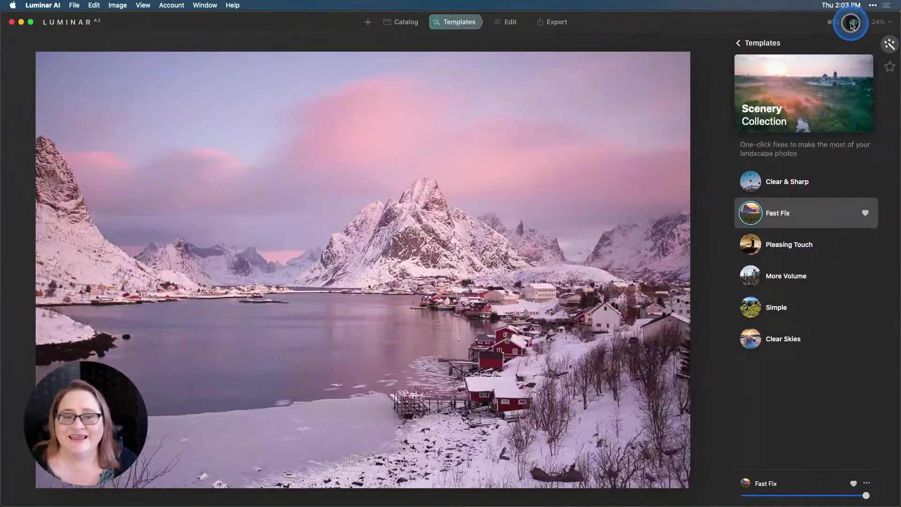
click(852, 24)
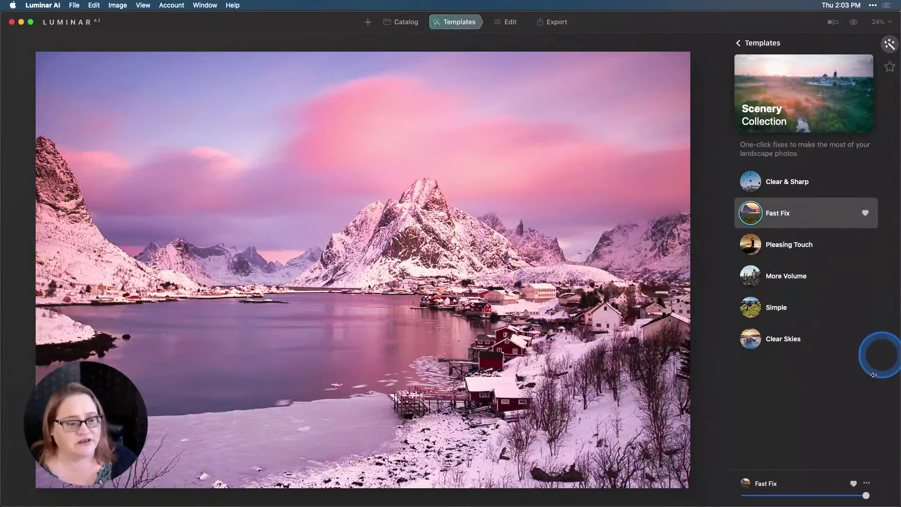
drag(867, 496, 830, 495)
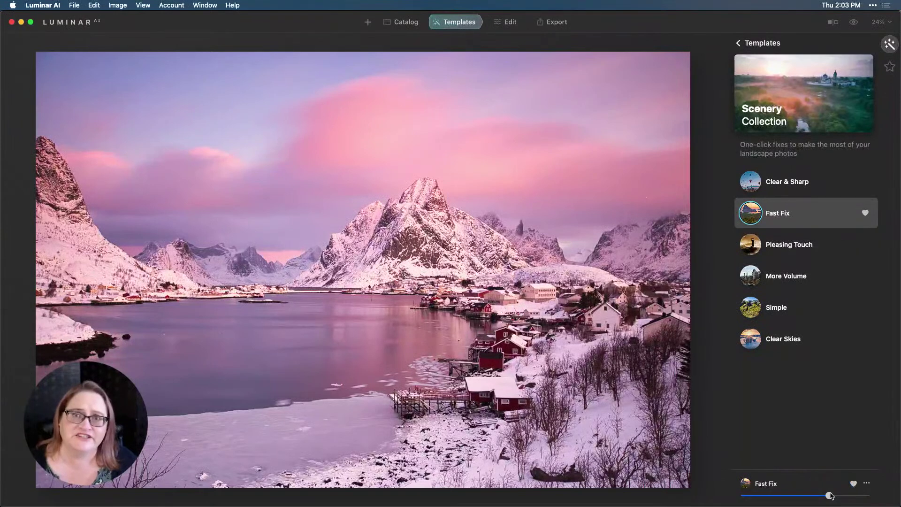
click(829, 495)
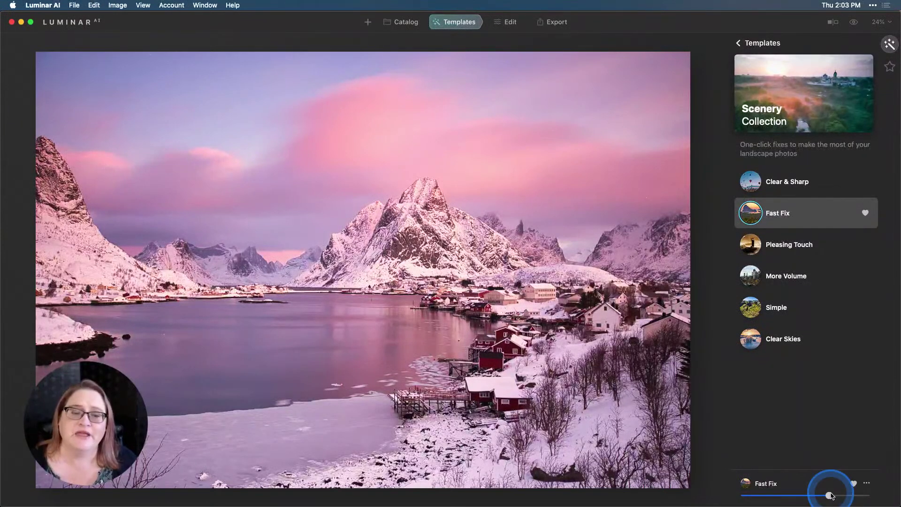
drag(830, 495, 880, 496)
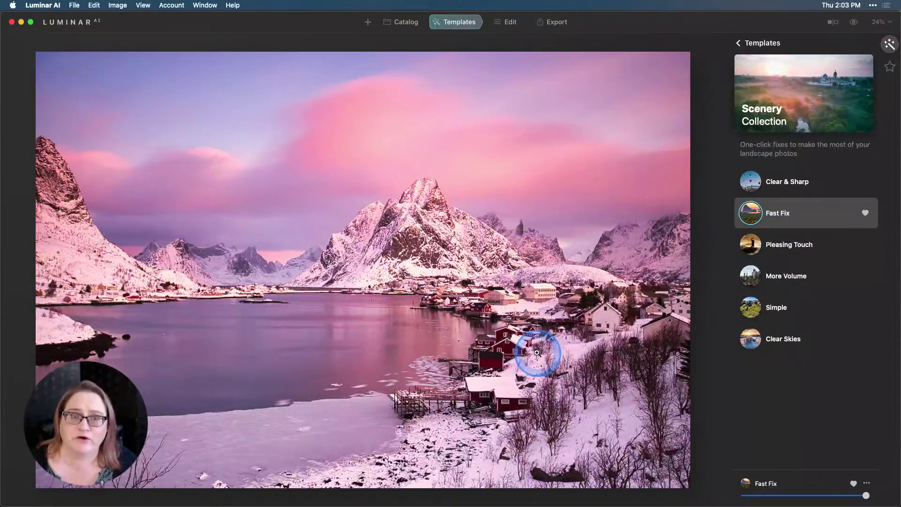
- Open Essentials > Color > HSL and show the Hue sliders, with Yellow at -10
click(511, 23)
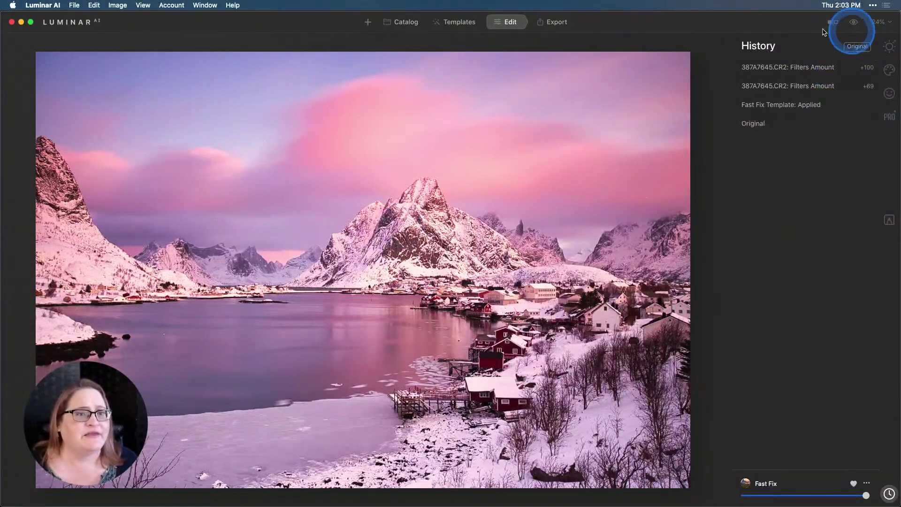
click(889, 47)
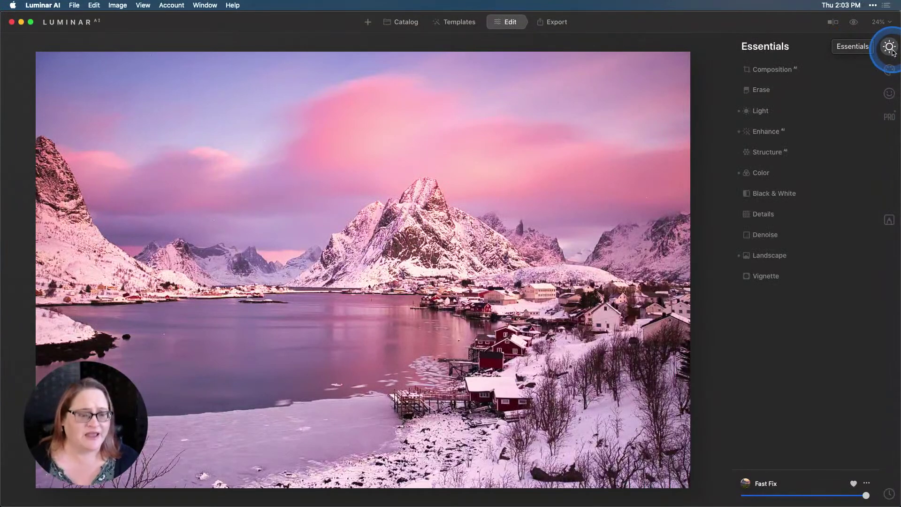
click(788, 177)
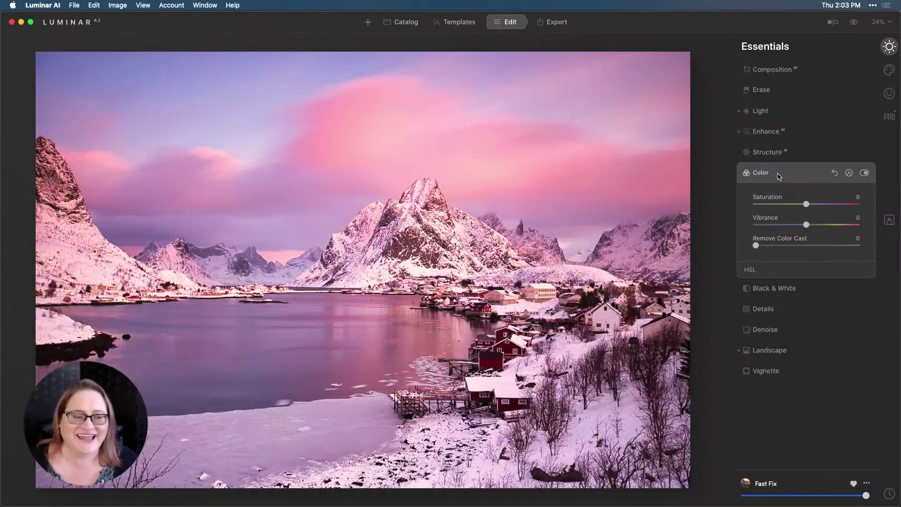
click(773, 272)
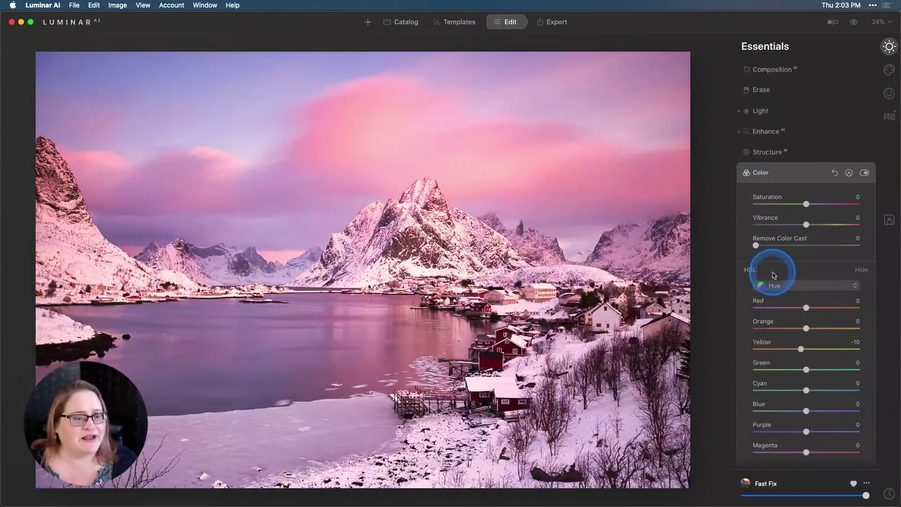
click(838, 214)
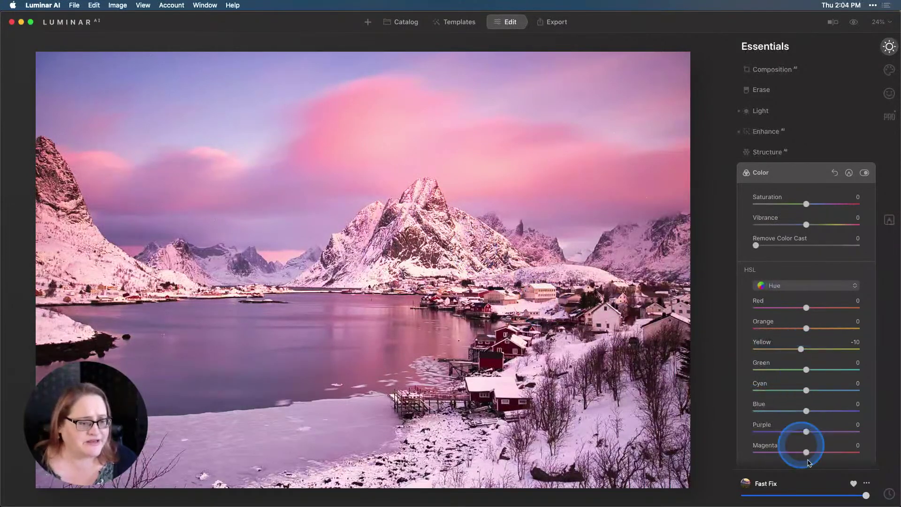
click(790, 287)
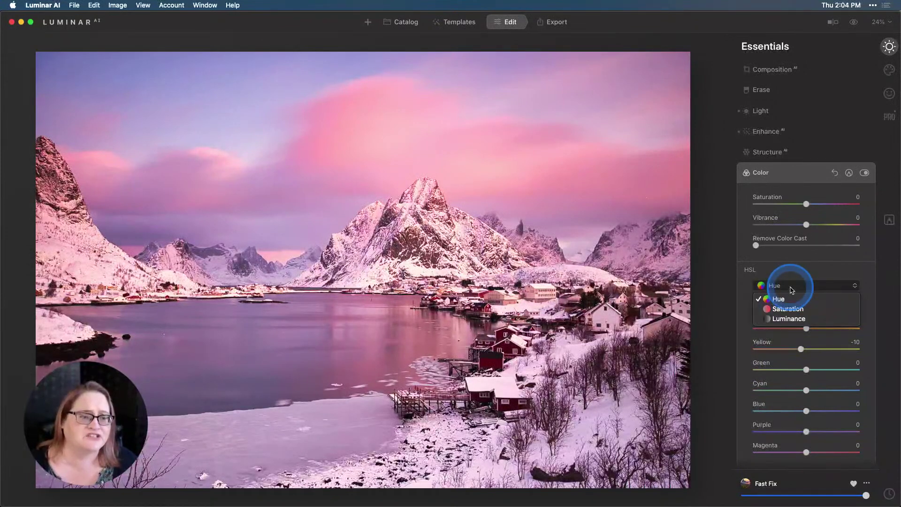
click(789, 308)
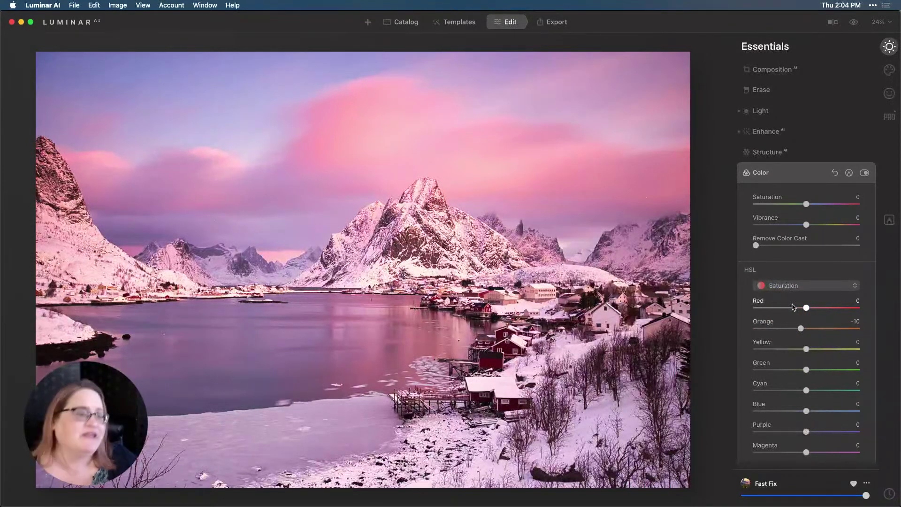
click(792, 287)
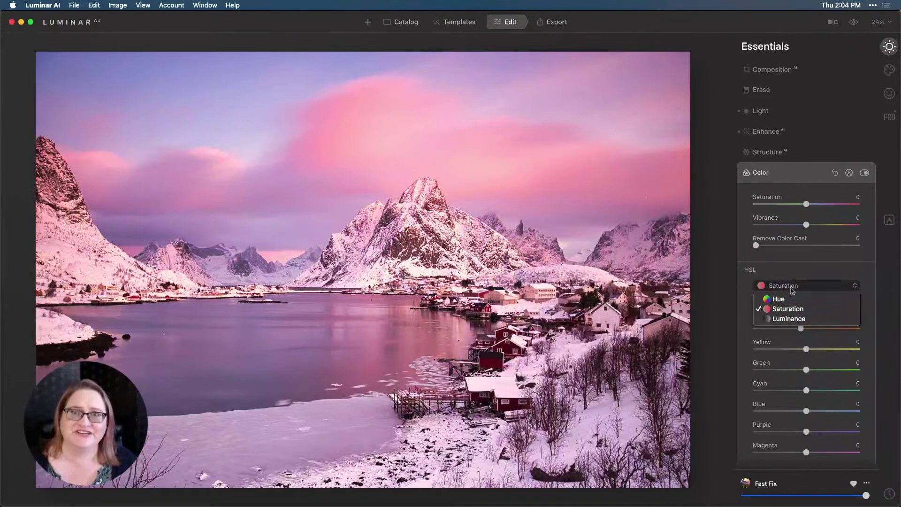
drag(792, 289, 791, 300)
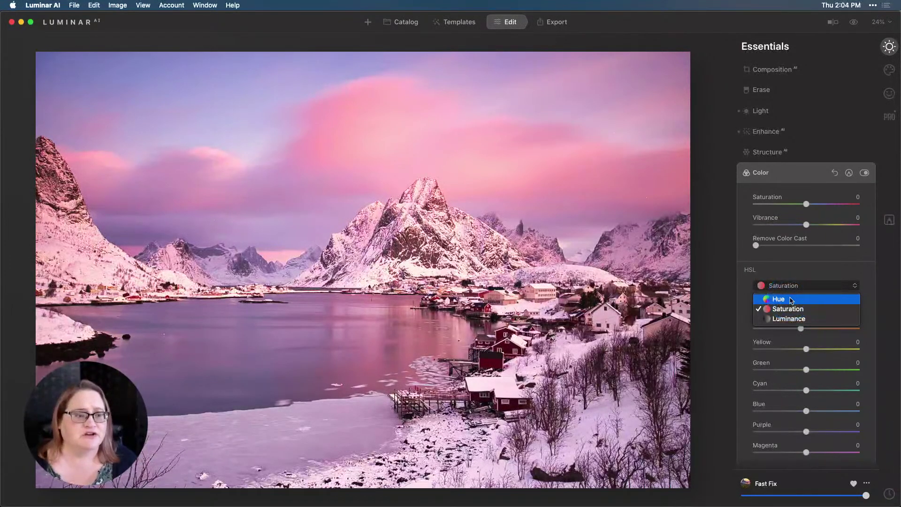
click(792, 300)
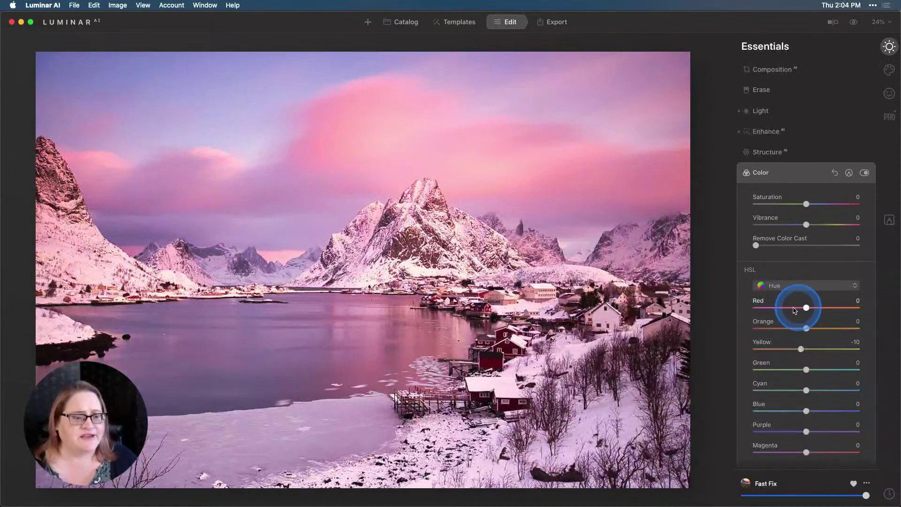
mouse_move(794, 310)
mouse_down()
mouse_move(766, 303)
mouse_move(818, 308)
mouse_move(752, 305)
mouse_move(888, 321)
mouse_move(803, 313)
mouse_up()
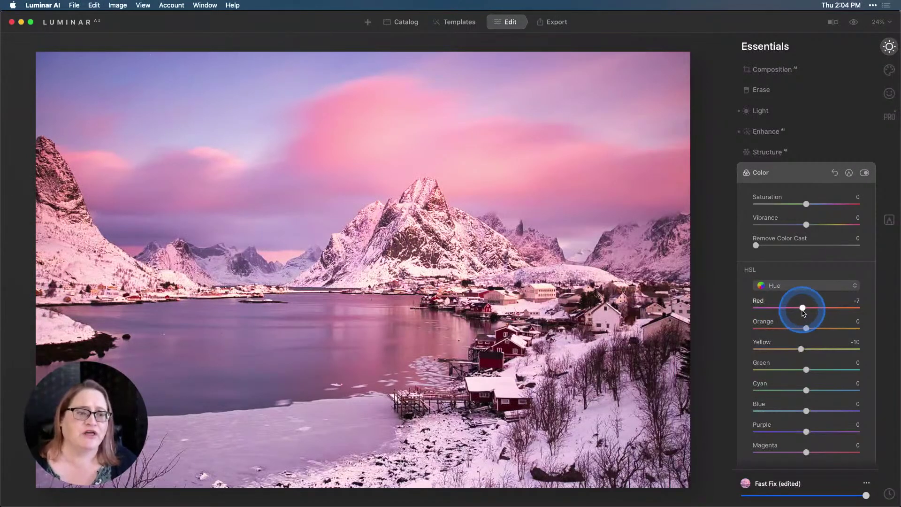
click(788, 287)
click(787, 308)
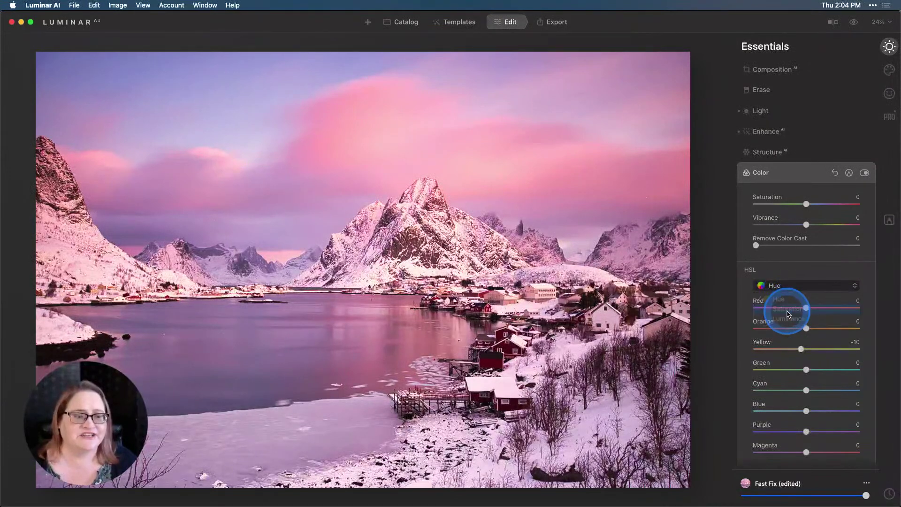
click(788, 315)
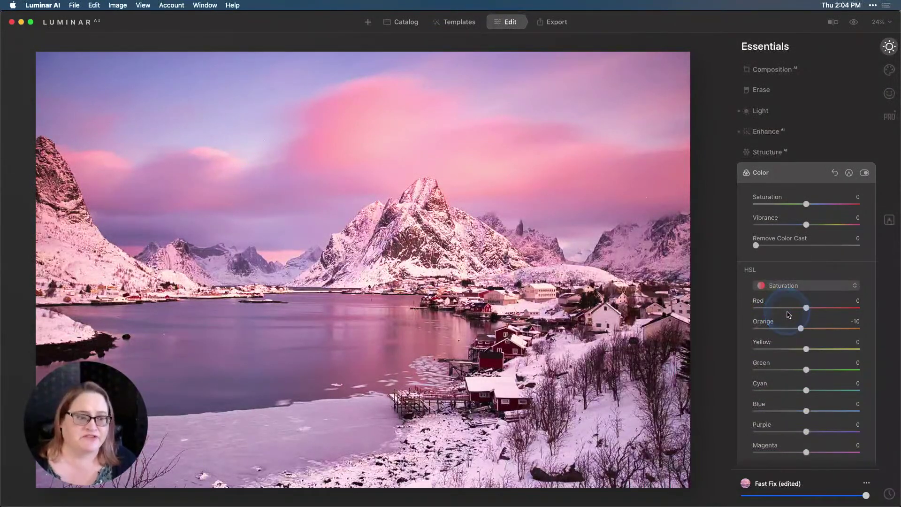
click(805, 306)
click(806, 453)
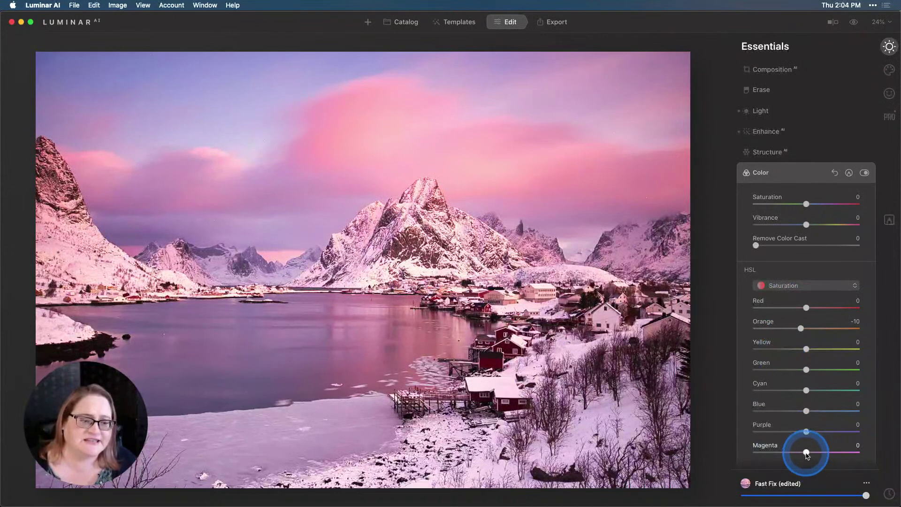
drag(806, 453, 766, 451)
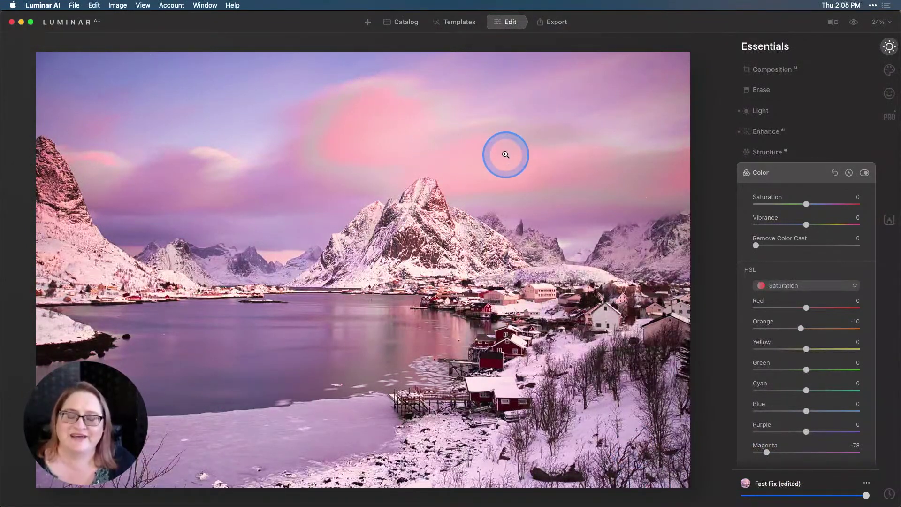
click(766, 452)
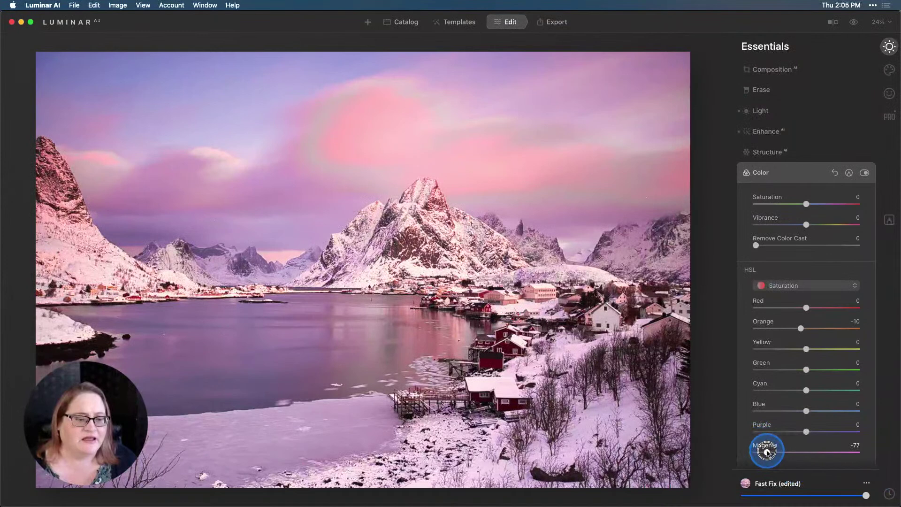
double_click(766, 452)
click(816, 287)
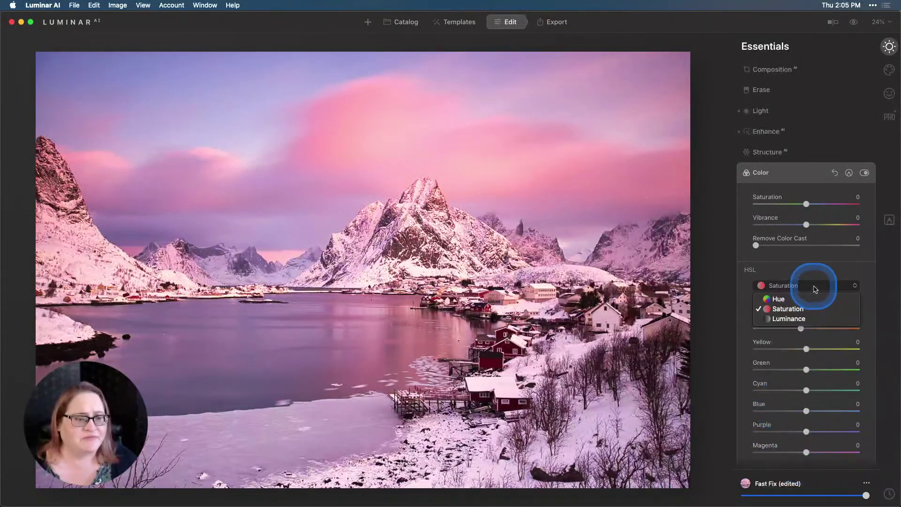
click(797, 318)
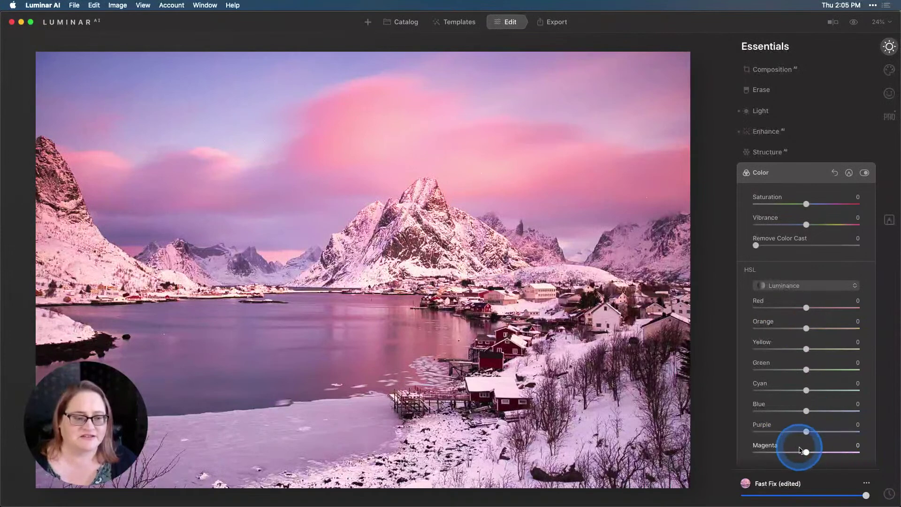
drag(800, 449, 827, 454)
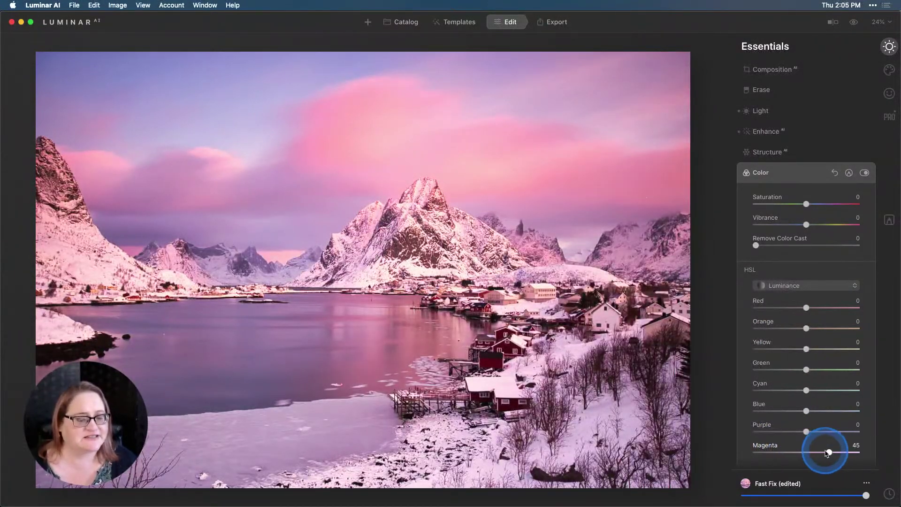
double_click(800, 461)
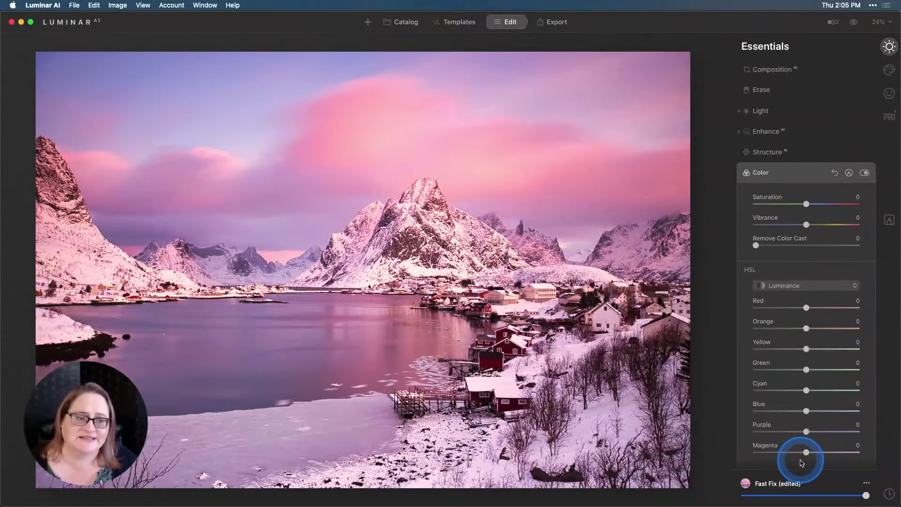
click(784, 285)
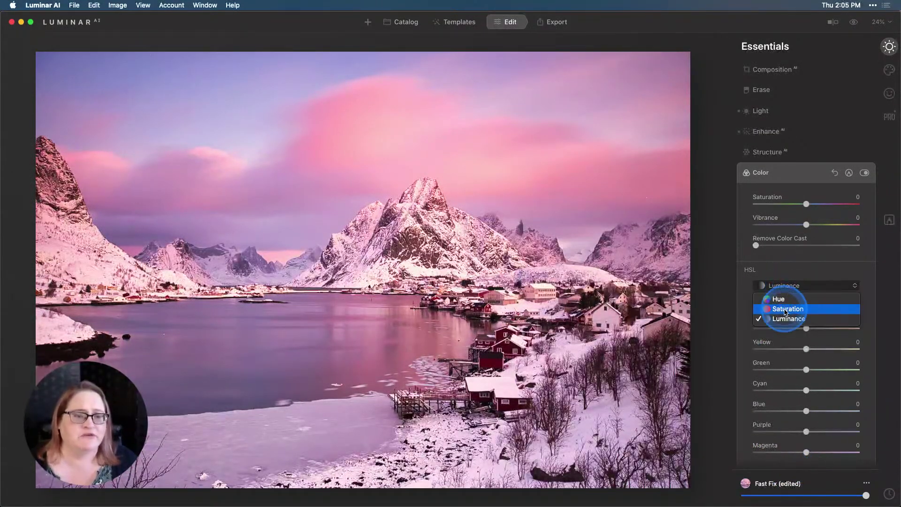
- Set HSL Saturation to Magenta -11, Red -10 and Blue -16
click(787, 309)
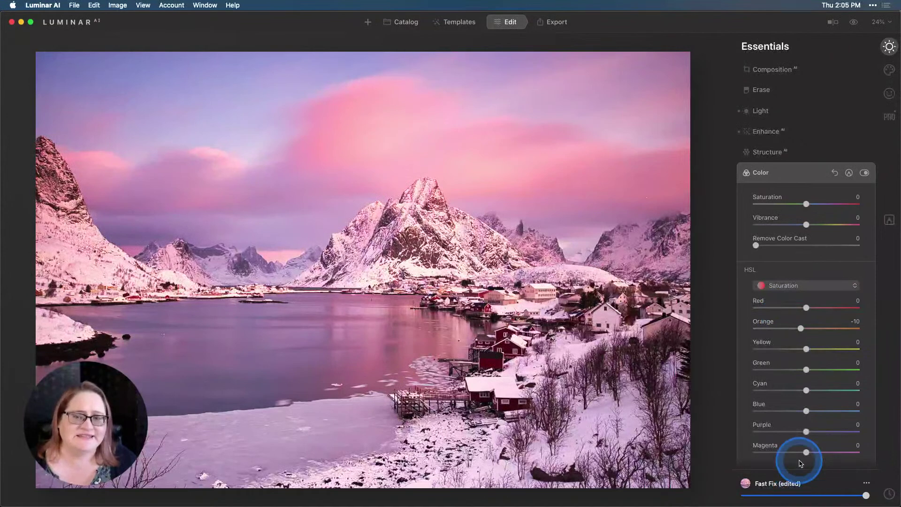
click(457, 295)
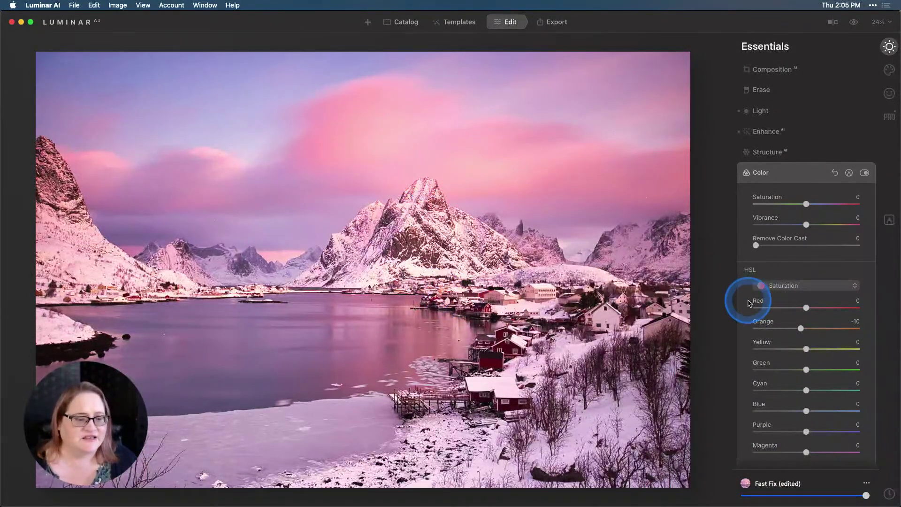
drag(806, 451, 800, 450)
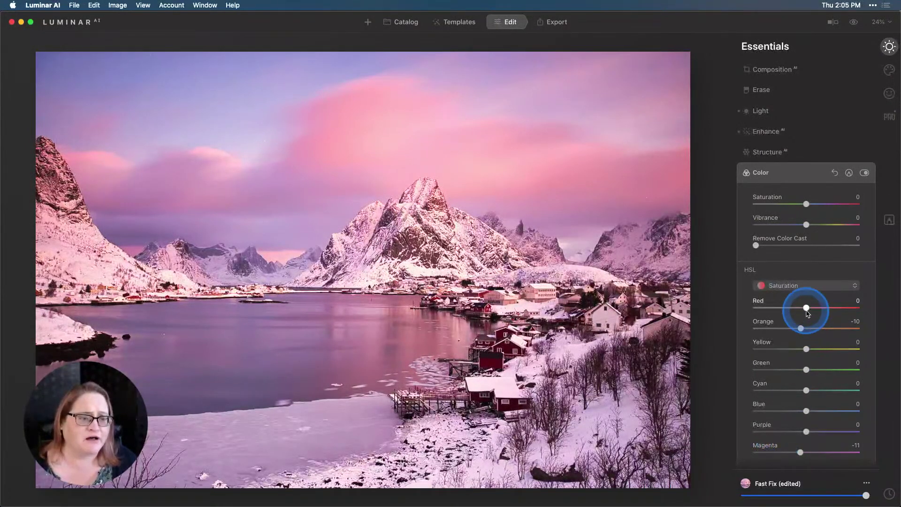
drag(806, 307, 800, 307)
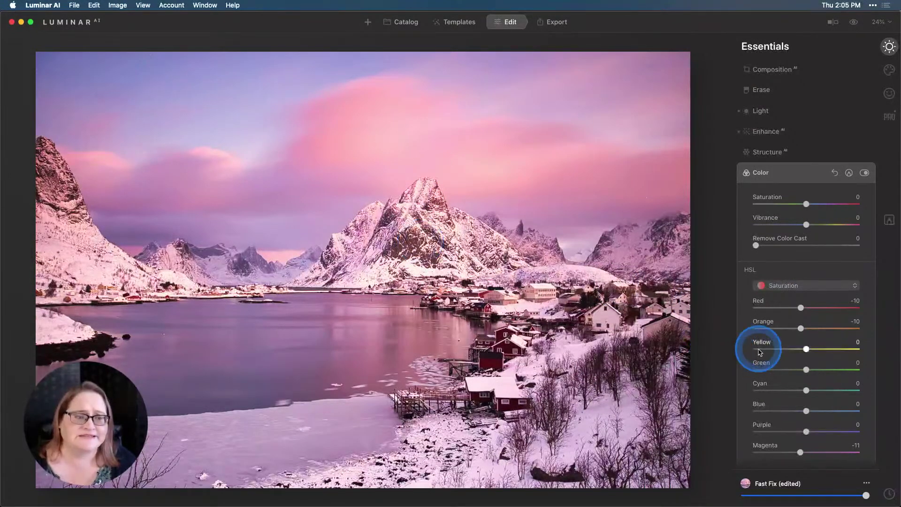
drag(806, 413, 796, 411)
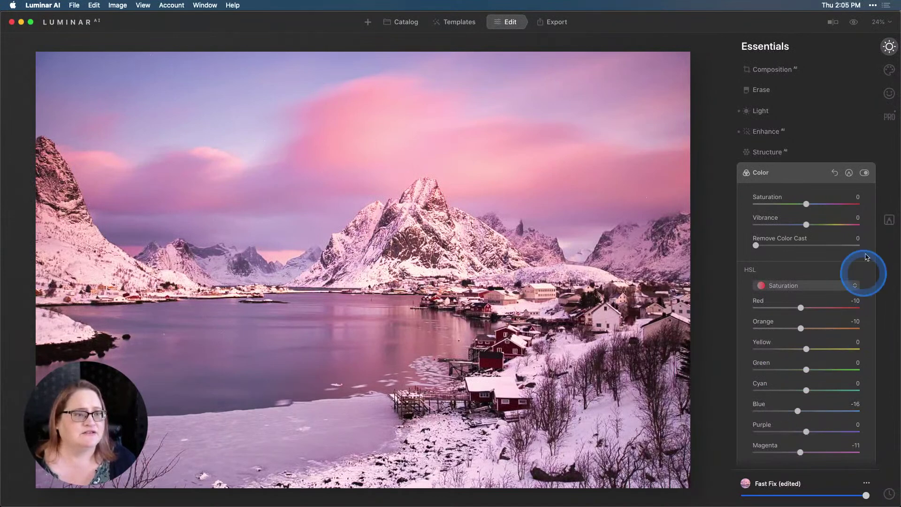
- Toggle the Color adjustments off and on to compare the toned-down pinks
click(863, 174)
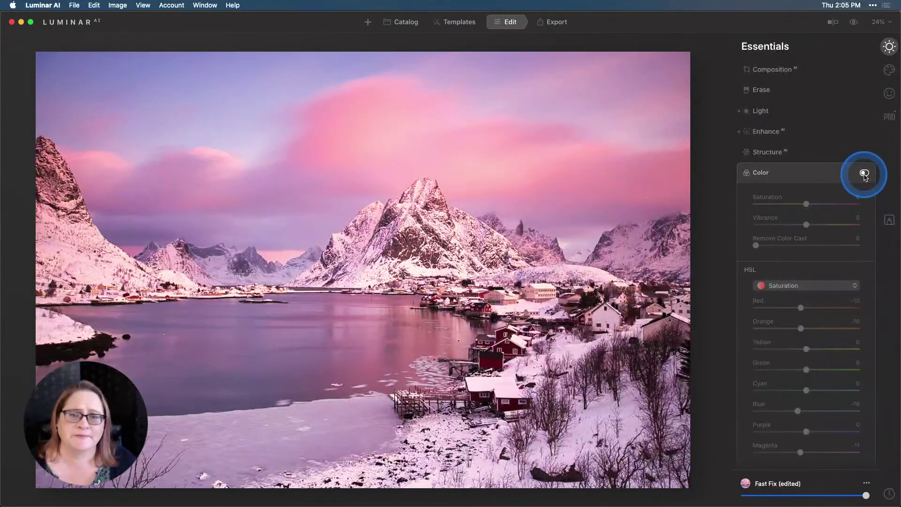
click(864, 174)
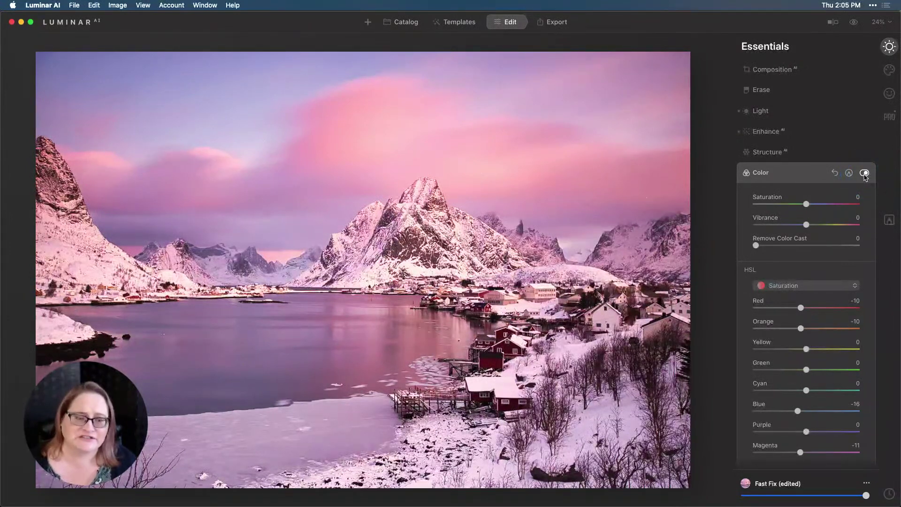
click(863, 173)
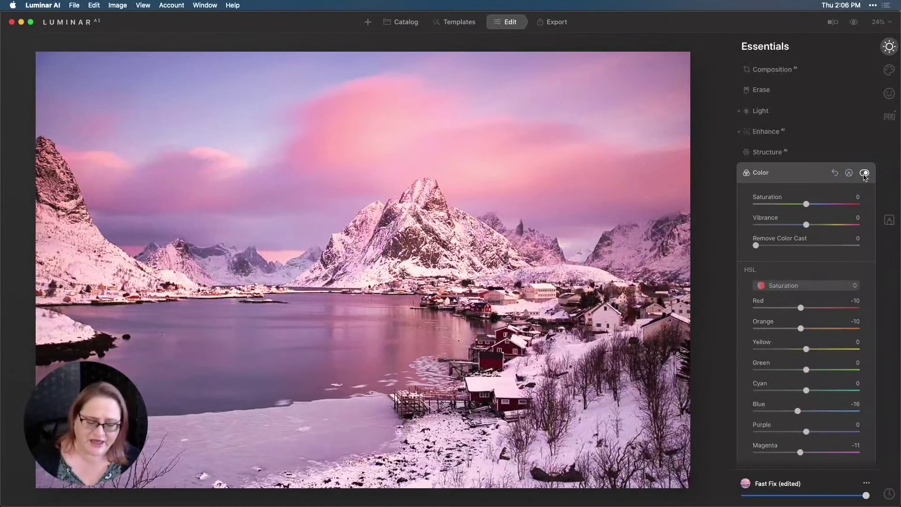
click(845, 192)
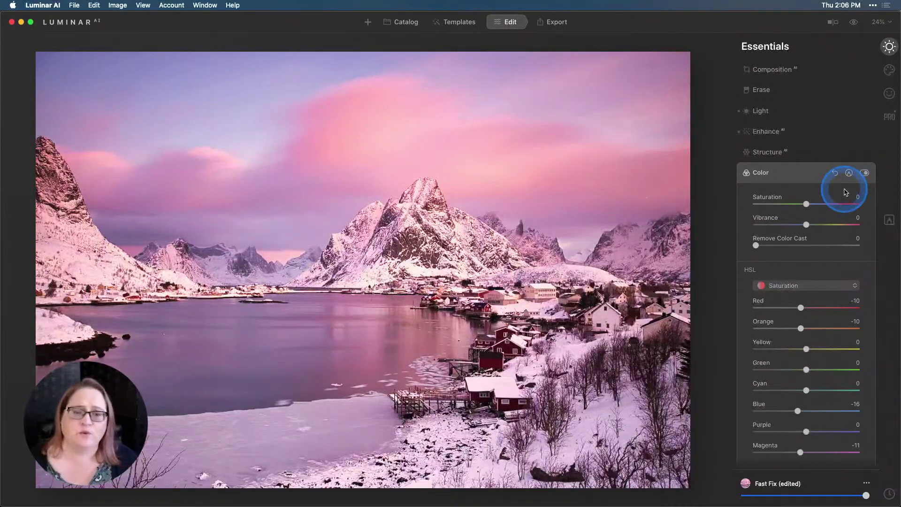
- Expand Light and cool the white balance Temperature to 6227, making it Custom
click(783, 111)
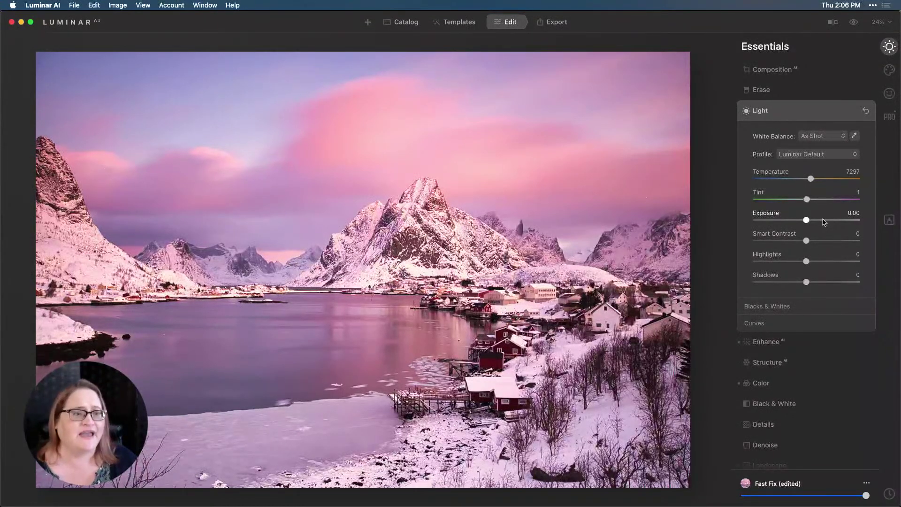
click(811, 180)
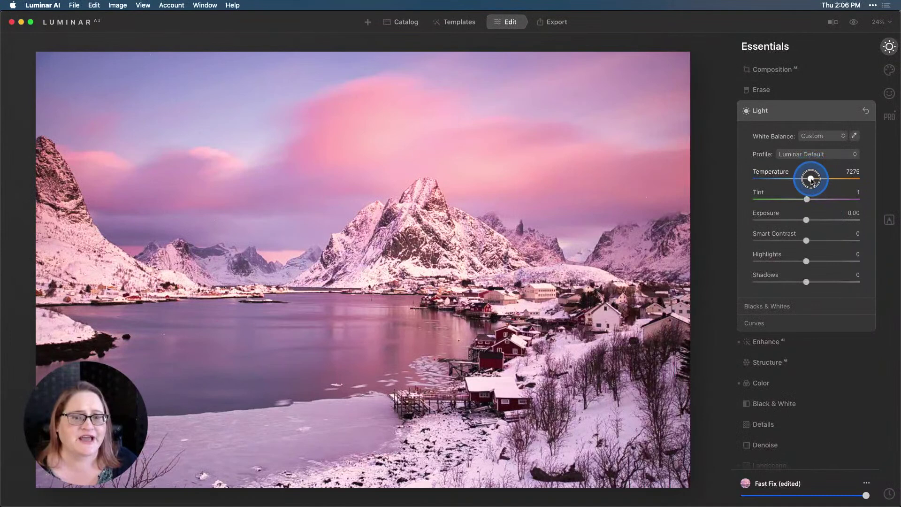
drag(808, 180, 805, 180)
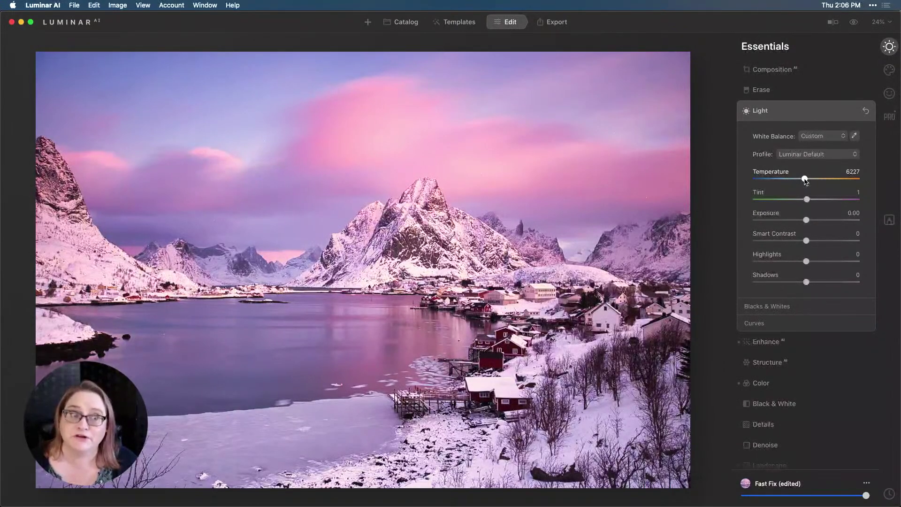
click(807, 189)
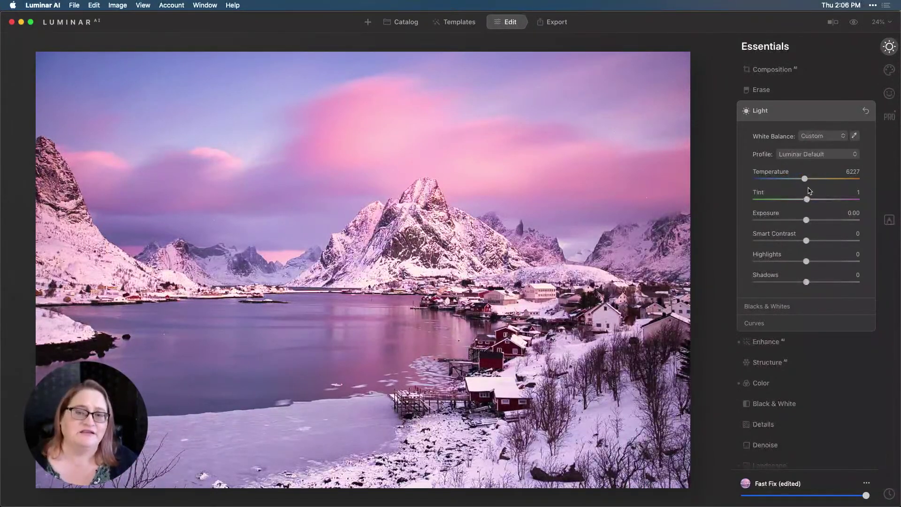
- Raise Landscape Golden Hour, compare with the module toggled, then settle it at 29
scroll(758, 399, down, 2)
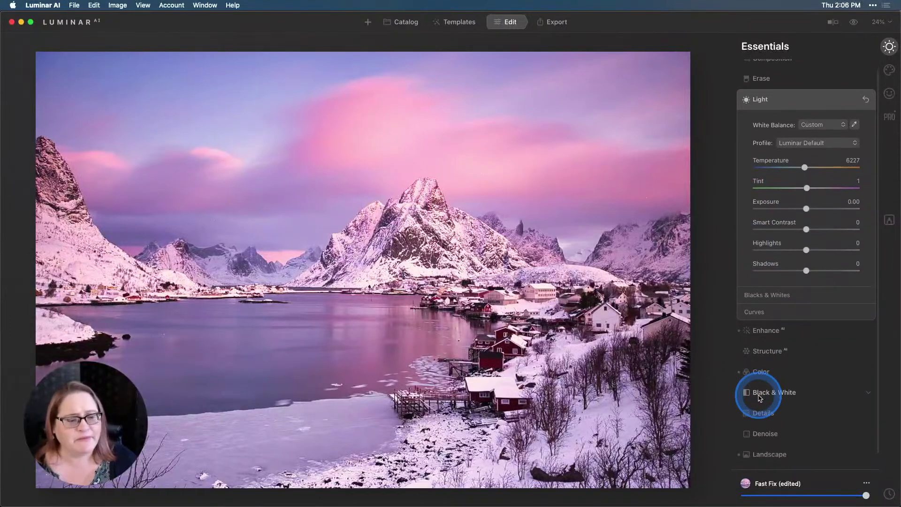
click(768, 439)
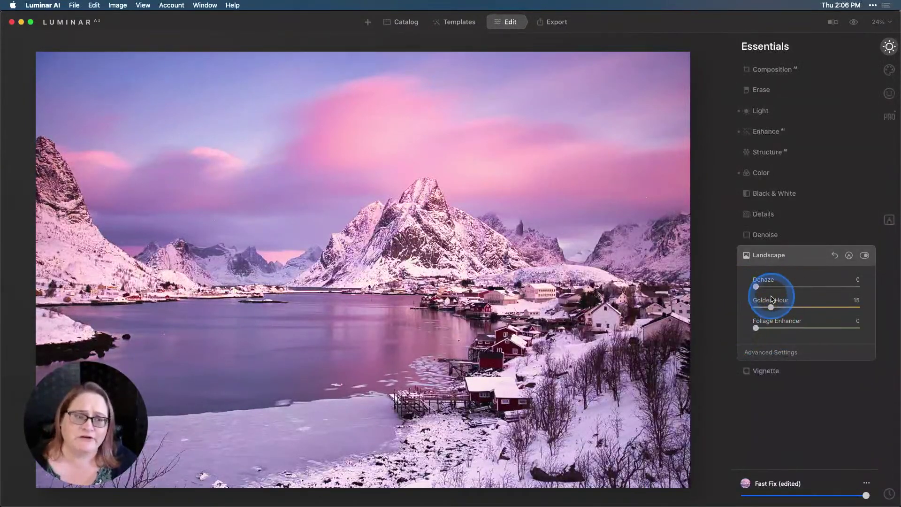
drag(771, 307, 791, 310)
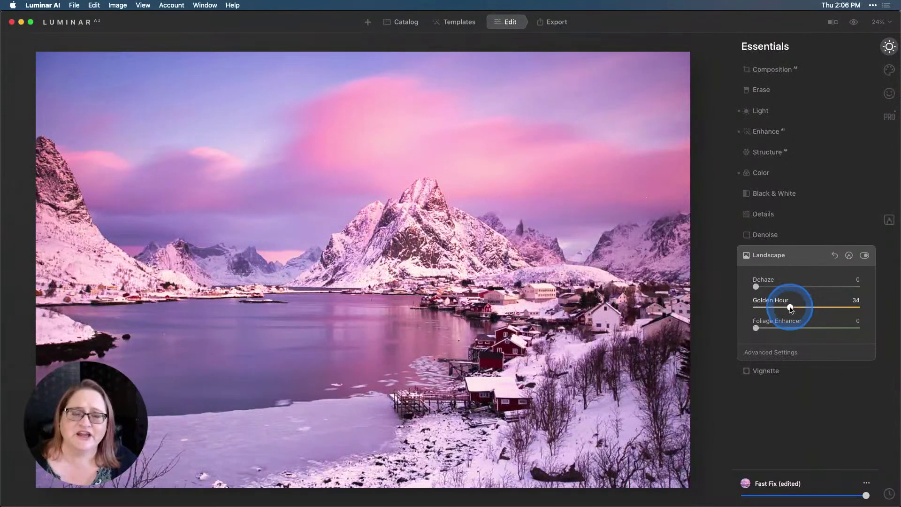
click(864, 256)
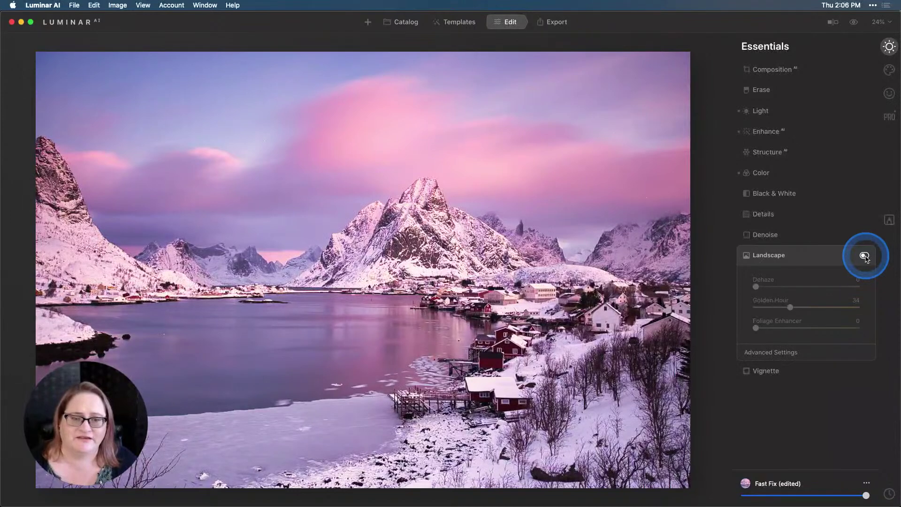
click(863, 255)
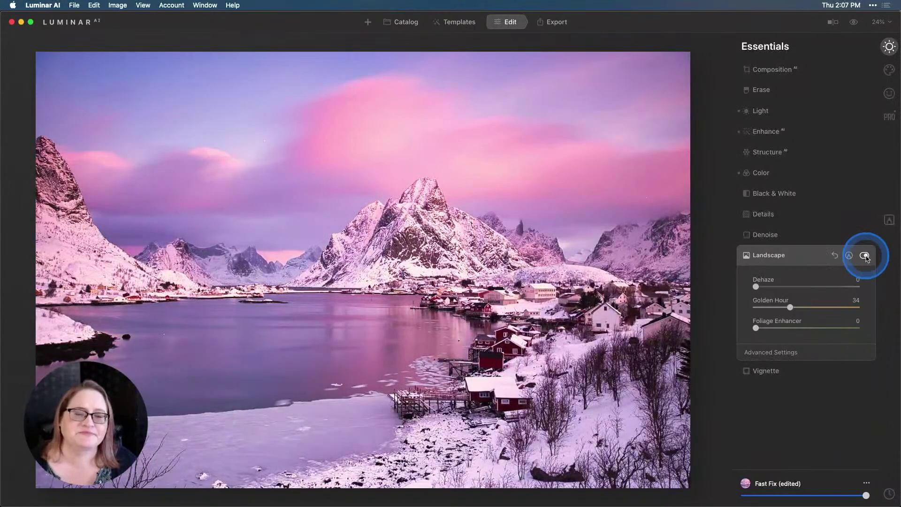
drag(790, 307, 789, 311)
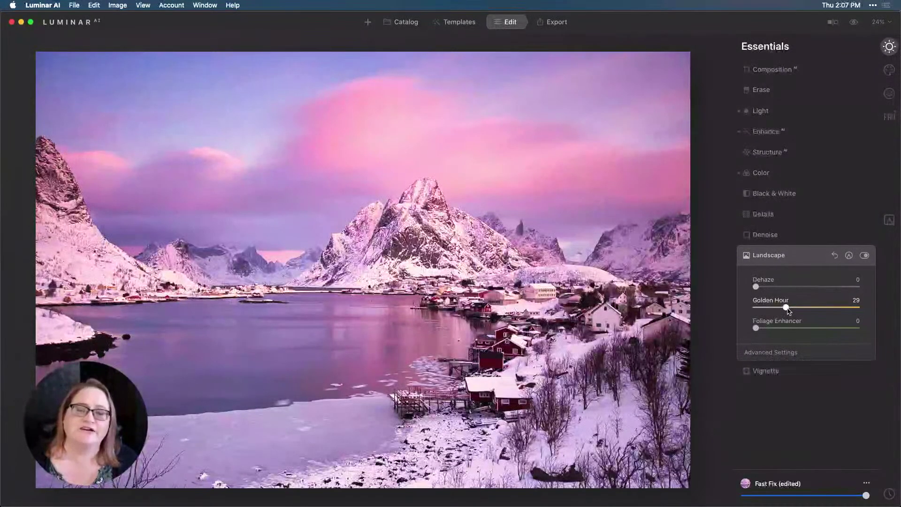
- Lower Color Vibrance to -10 and compare against the unedited view
click(761, 174)
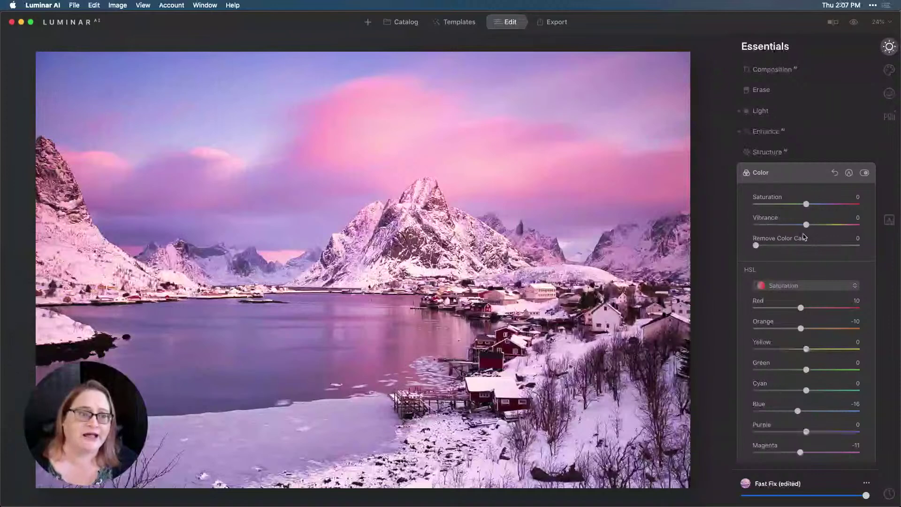
drag(806, 224, 802, 226)
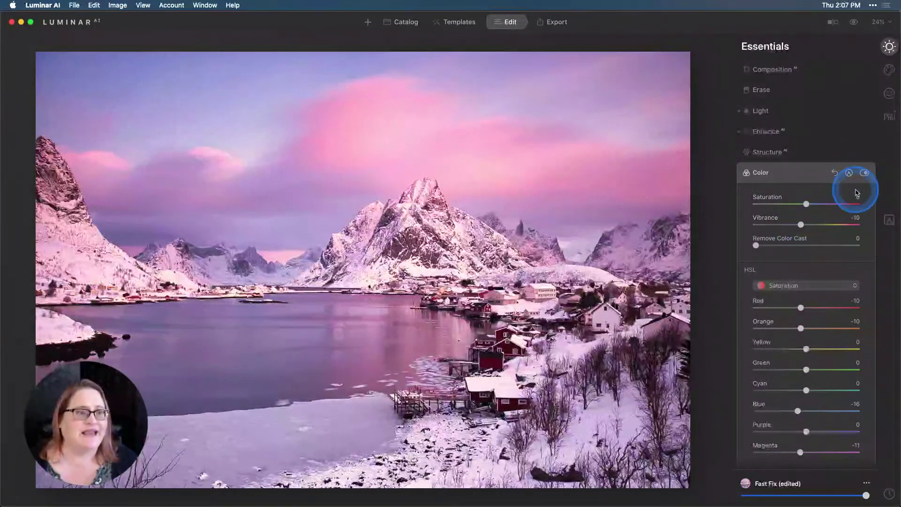
click(853, 24)
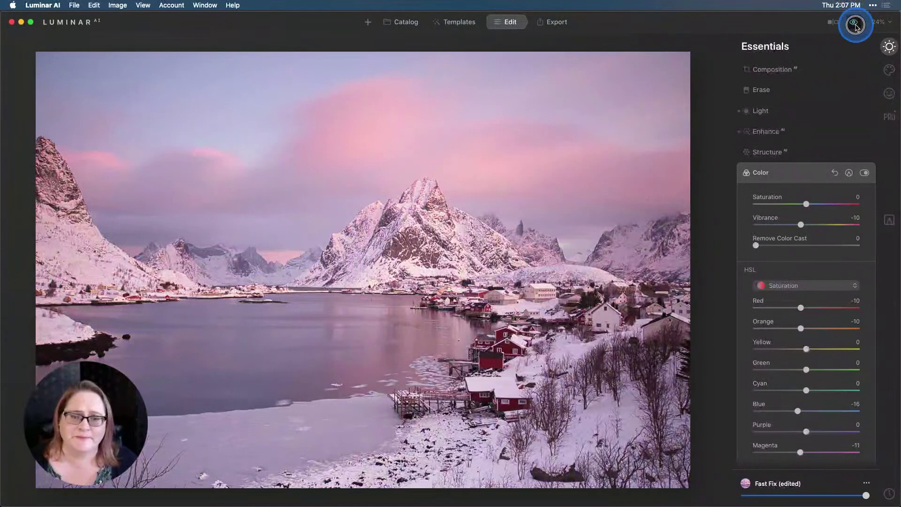
click(855, 25)
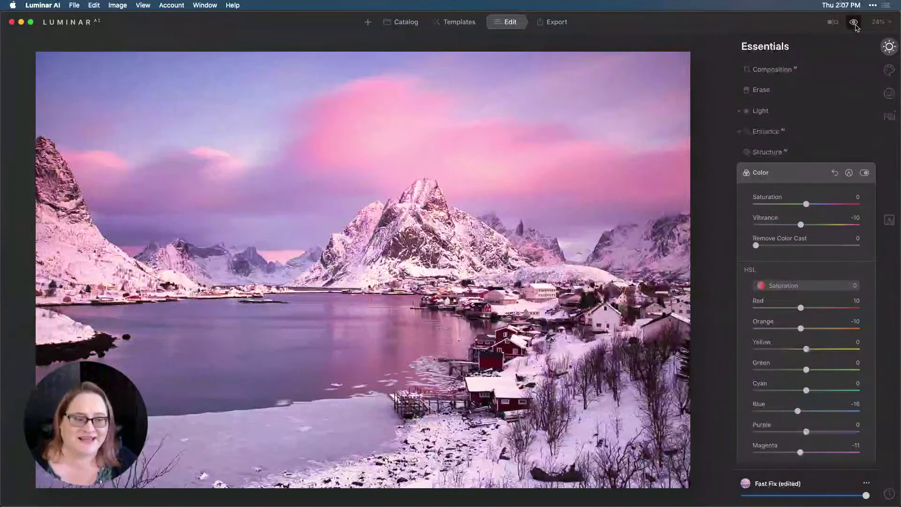
- Step back through history to the Fast Fix and Filters Amount +69 states
click(887, 494)
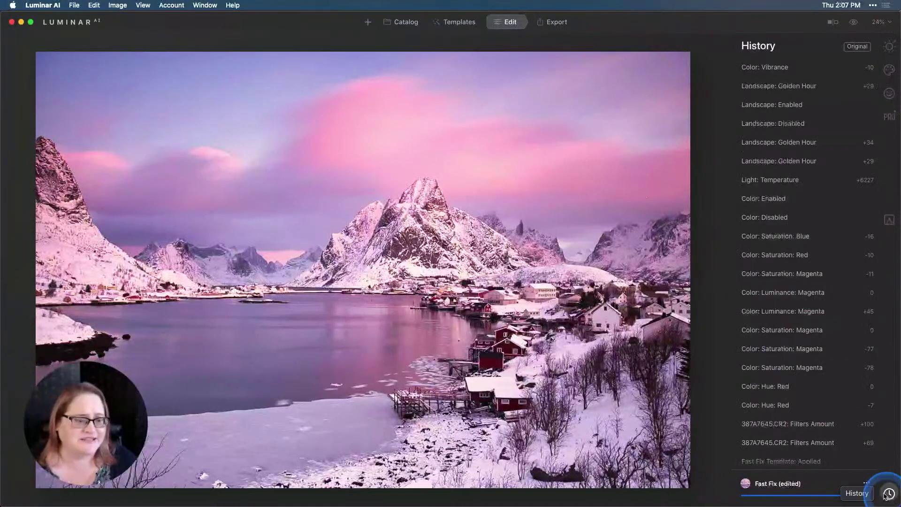
scroll(822, 345, down, 2)
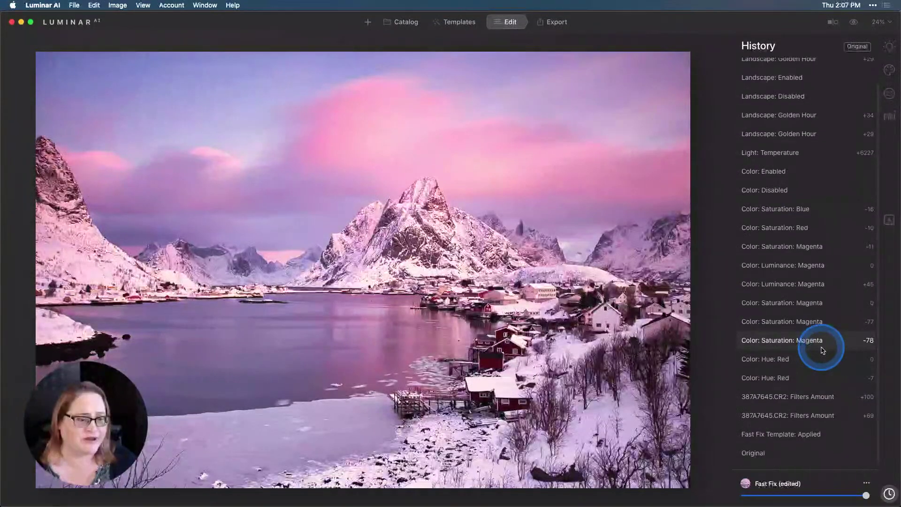
click(791, 435)
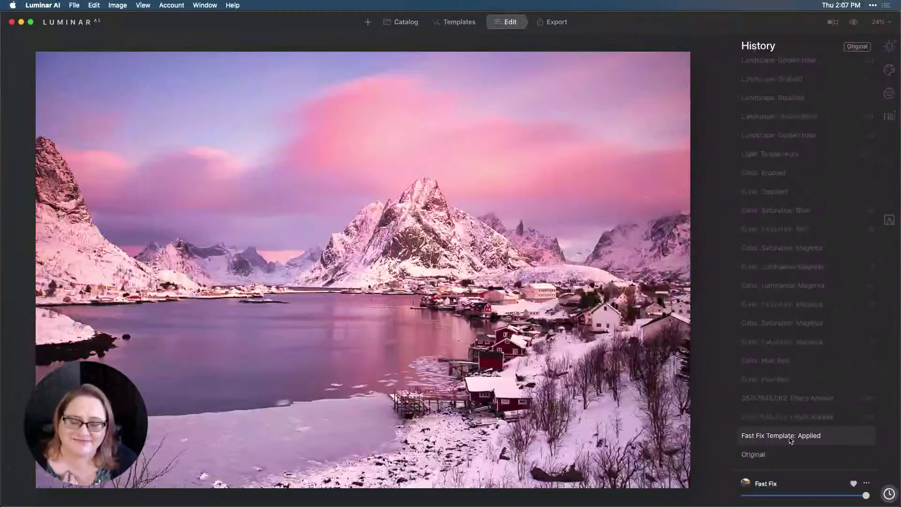
click(789, 421)
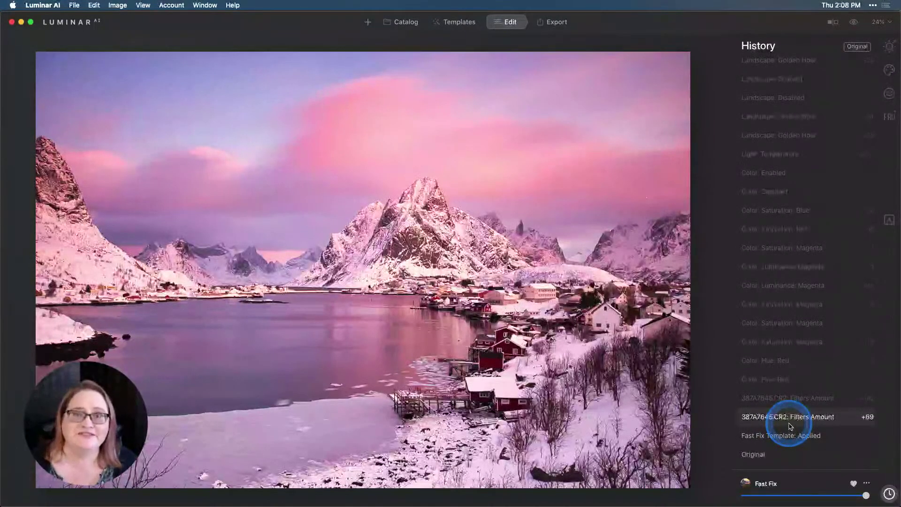
- Jump through the later Landscape and Color steps, settling on Landscape: Golden Hour +29
scroll(793, 422, up, 2)
click(764, 141)
click(761, 104)
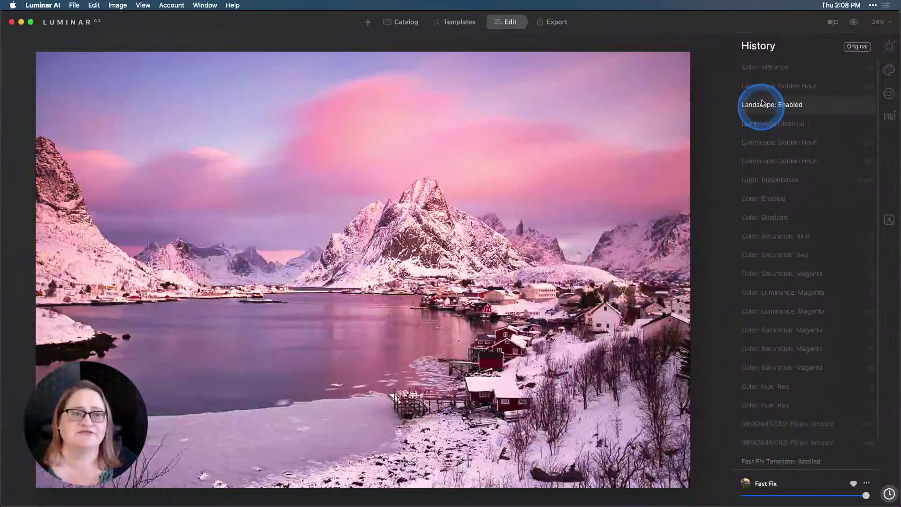
click(763, 68)
click(746, 87)
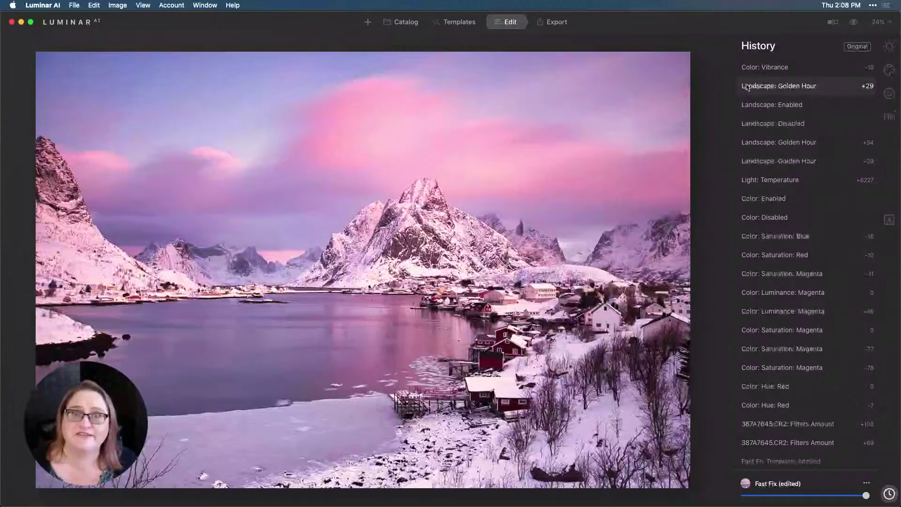
click(750, 87)
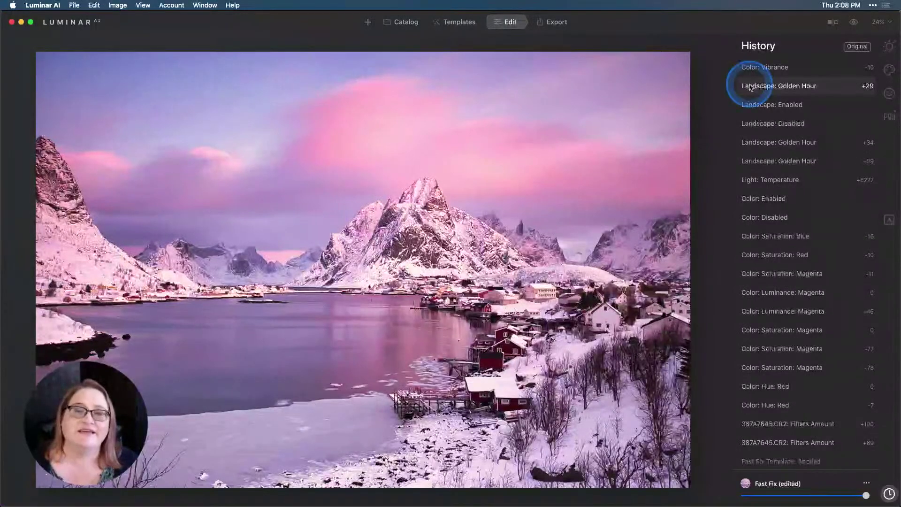
click(750, 87)
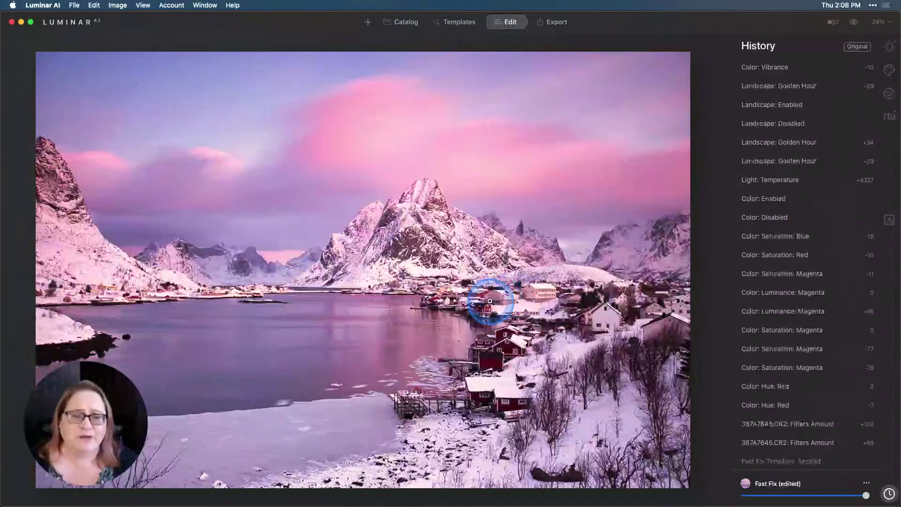
- Inspect the village at 100%, set Details Sharpen to 20, then zoom back to fit
click(466, 302)
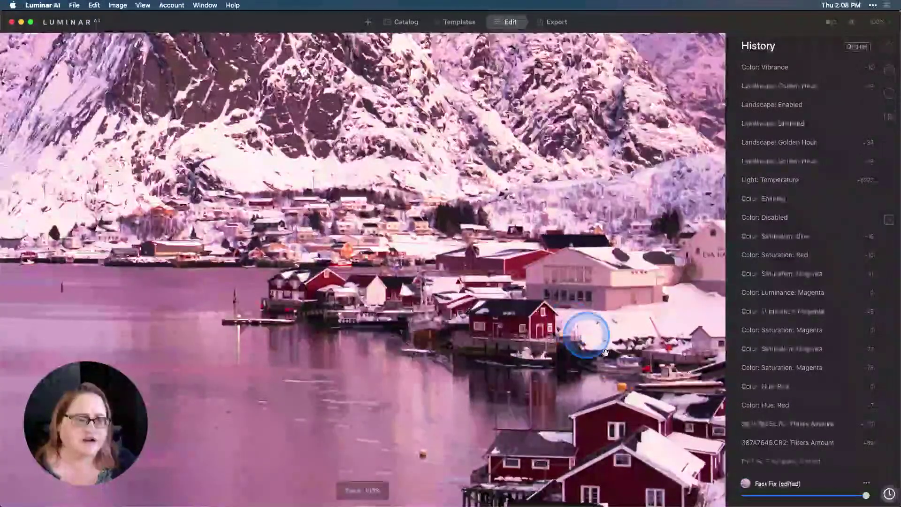
click(893, 52)
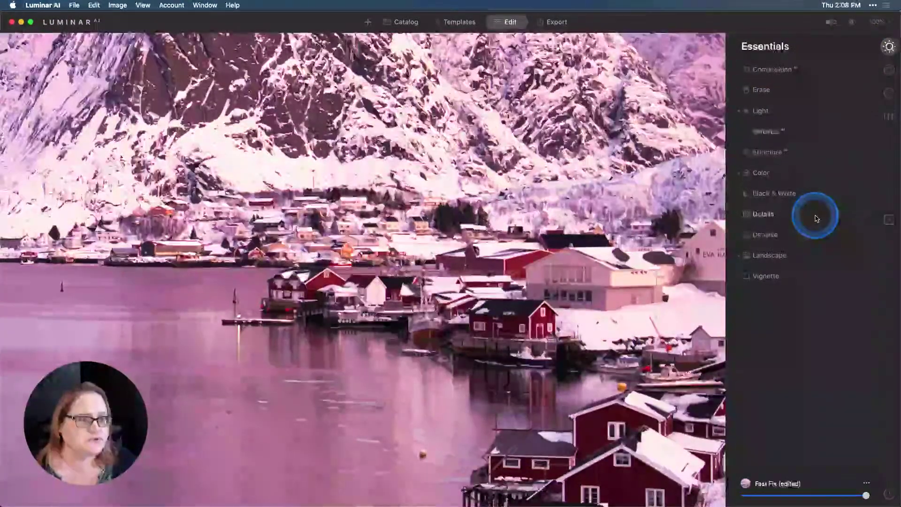
click(763, 214)
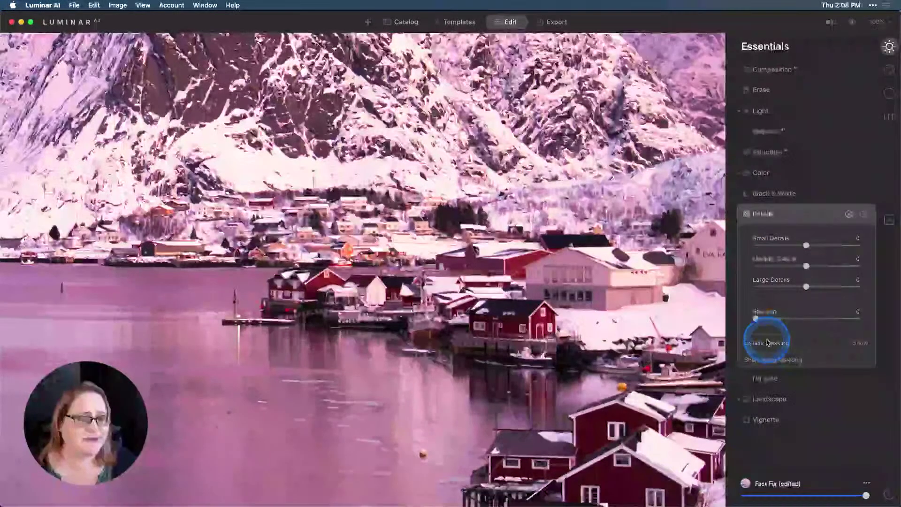
drag(756, 318, 899, 314)
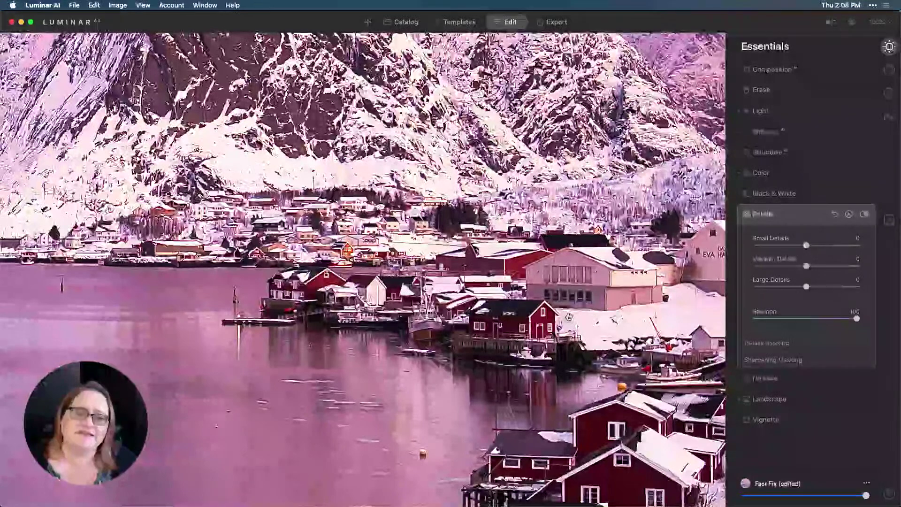
drag(568, 317, 567, 280)
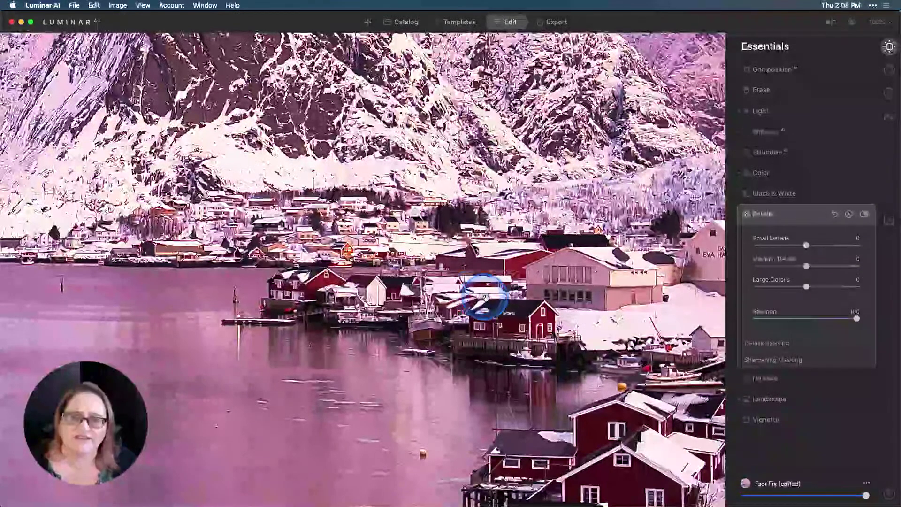
drag(804, 329, 776, 319)
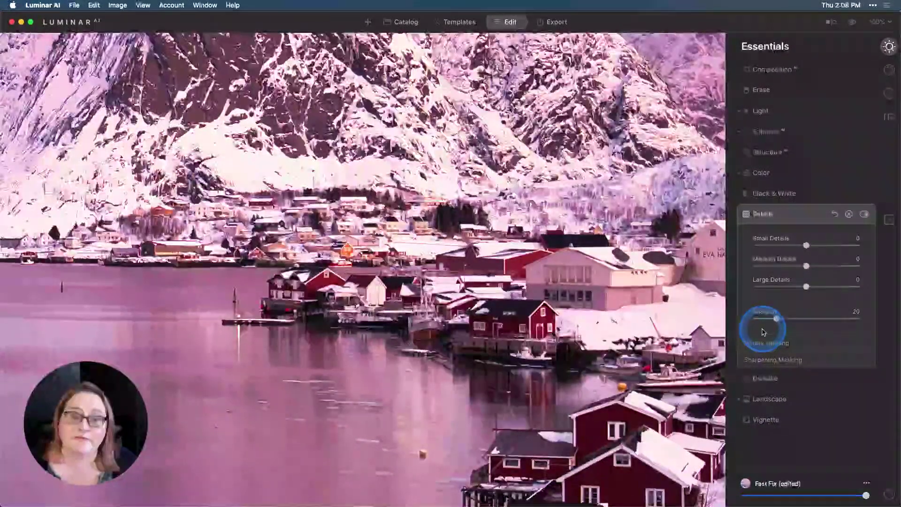
click(696, 352)
- Toggle the Details adjustments off and on to compare the Sharpen 20 effect
click(865, 215)
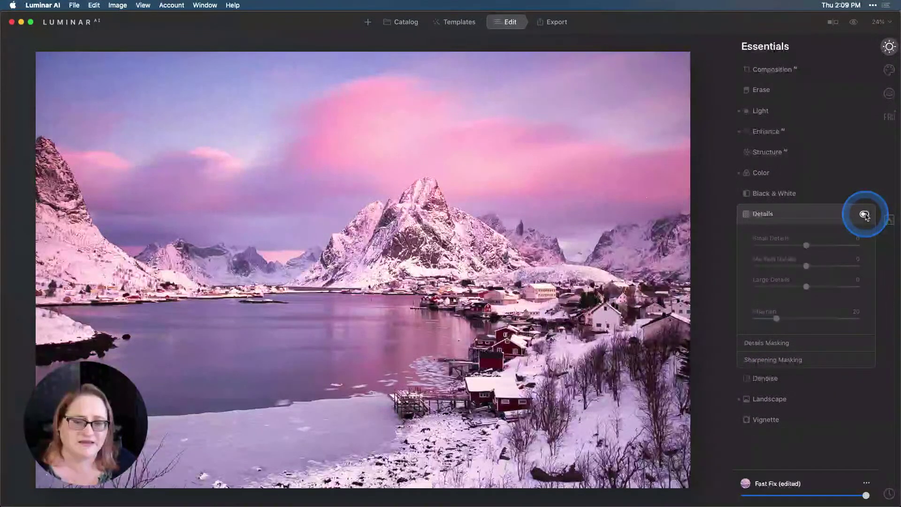
click(864, 214)
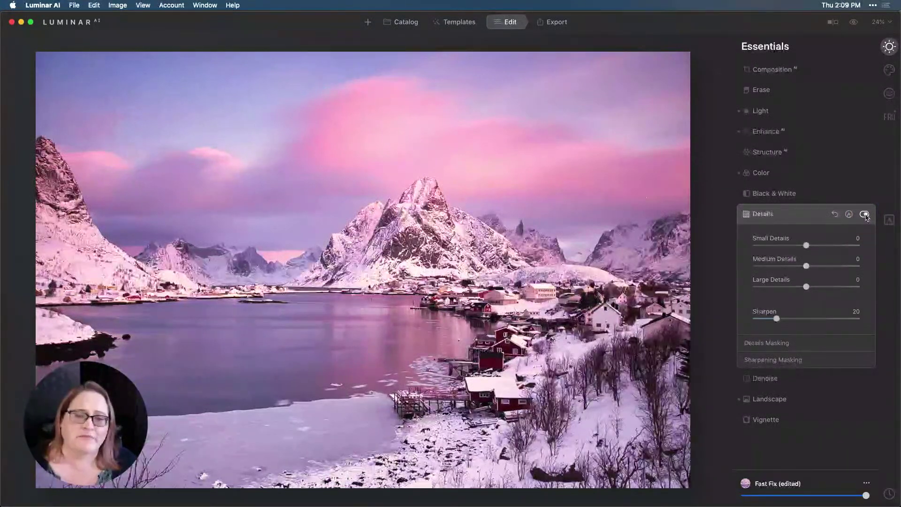
click(864, 215)
click(544, 345)
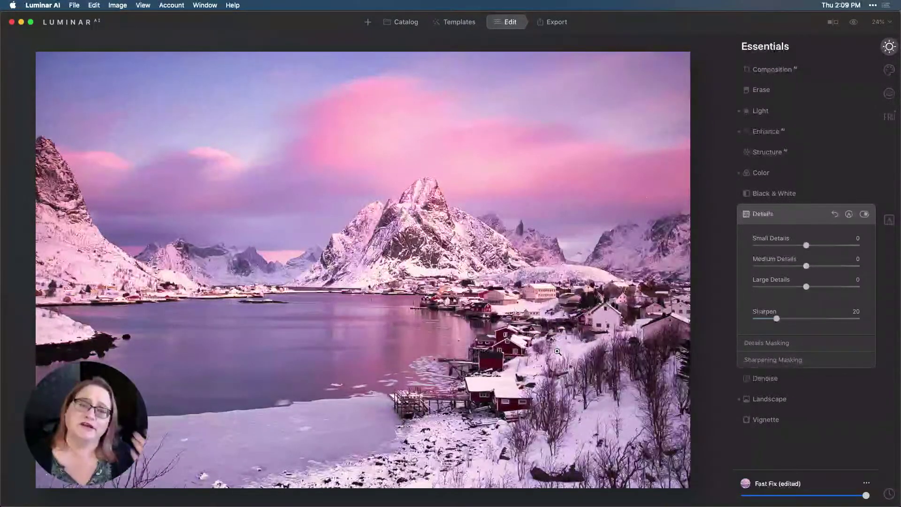
mouse_move(556, 351)
mouse_down()
mouse_move(201, 498)
mouse_move(247, 474)
mouse_up()
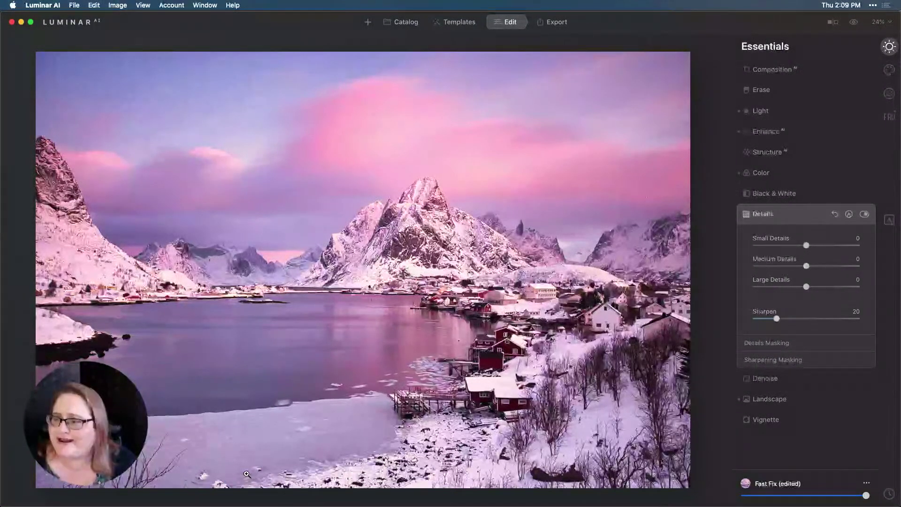
drag(247, 474, 249, 475)
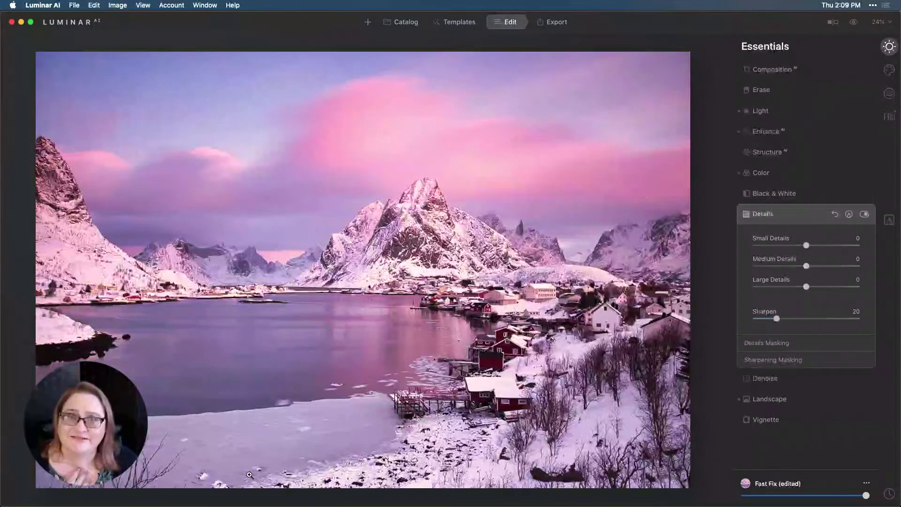
drag(232, 465, 232, 463)
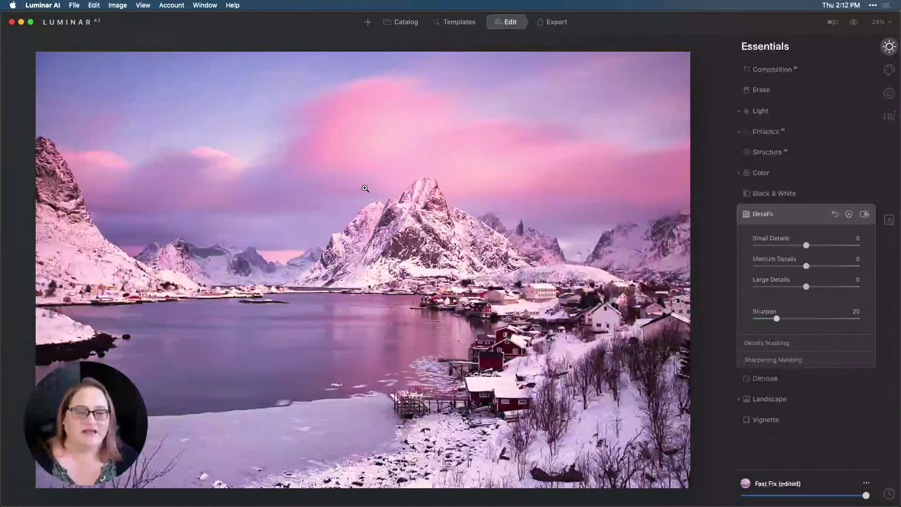
- Add a Basic local mask adjustment with Exposure set to 0.59
click(471, 272)
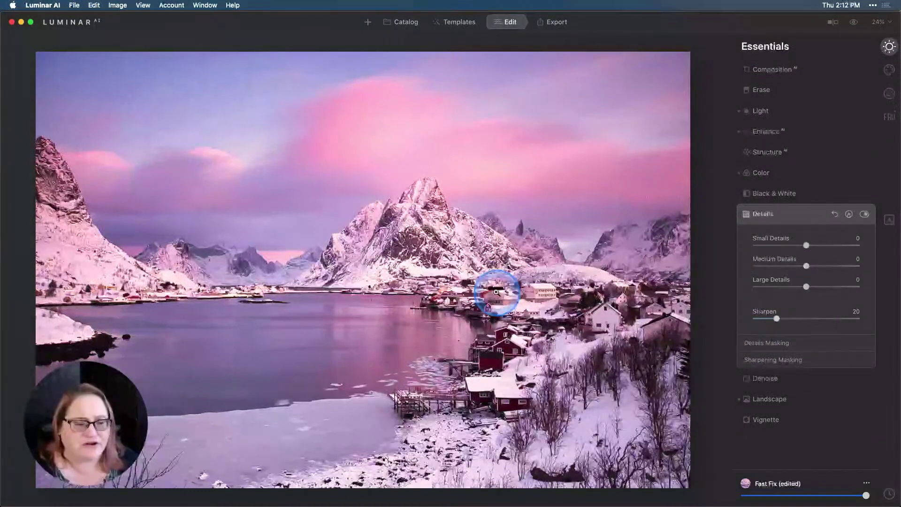
click(889, 221)
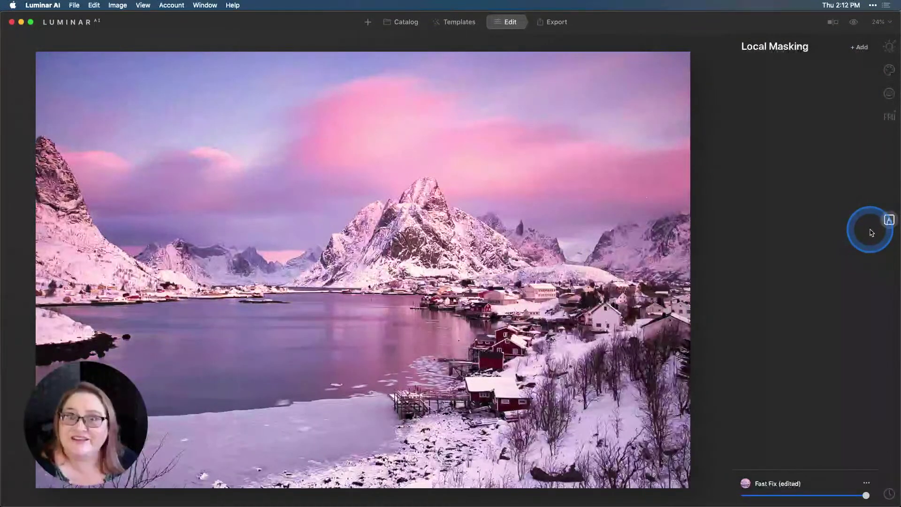
click(859, 49)
click(845, 58)
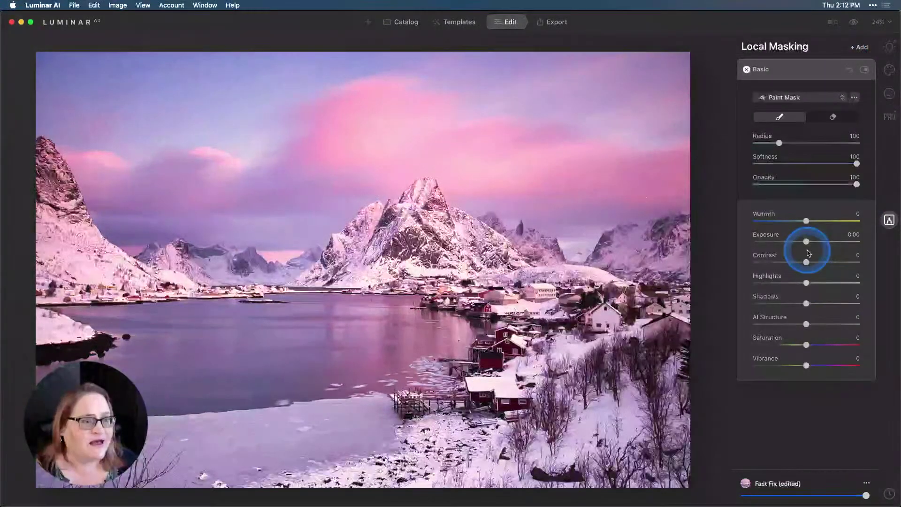
drag(806, 241, 811, 240)
click(781, 141)
- Paint the mask over the village and shoreline with a radius 220, opacity 58 brush
click(779, 117)
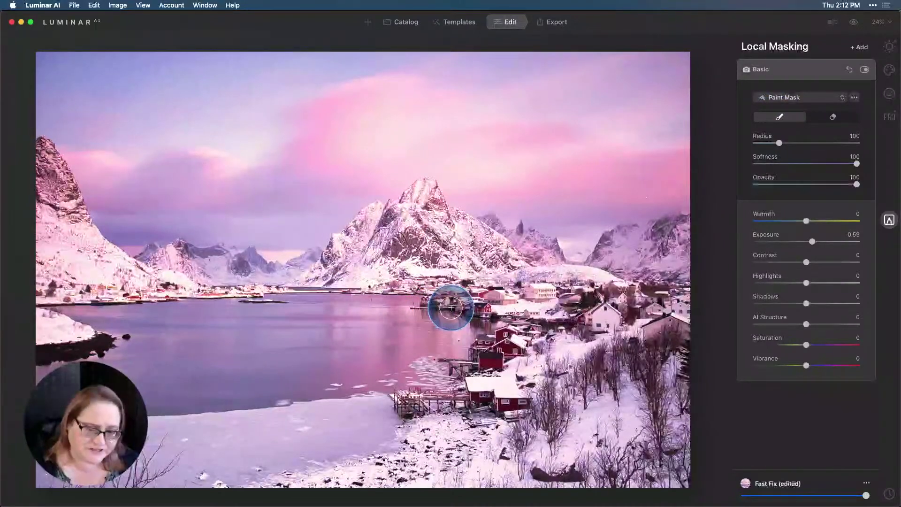
key(bracketright)
key(bracketright)
key(bracketright)
key(bracketright)
key(bracketright)
key(bracketright)
key(bracketright)
key(bracketright)
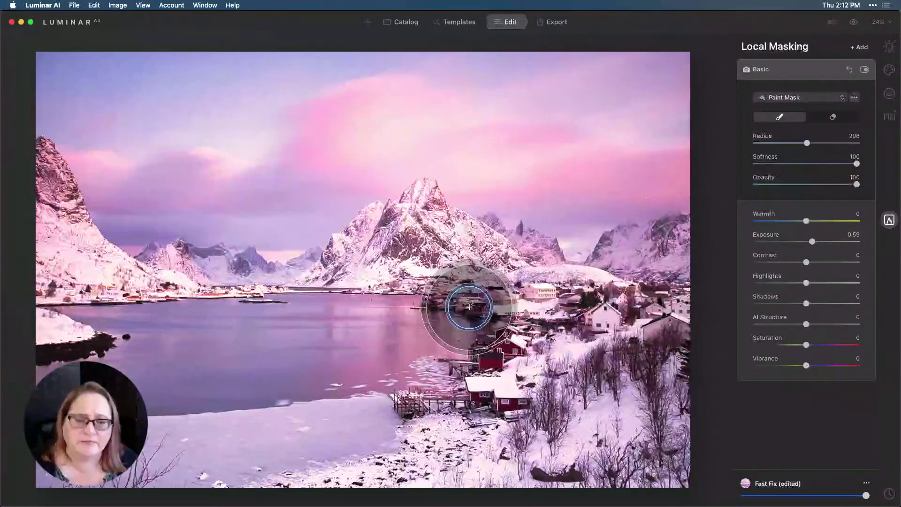
key(bracketright)
key(bracketright)
key(bracketright)
click(813, 214)
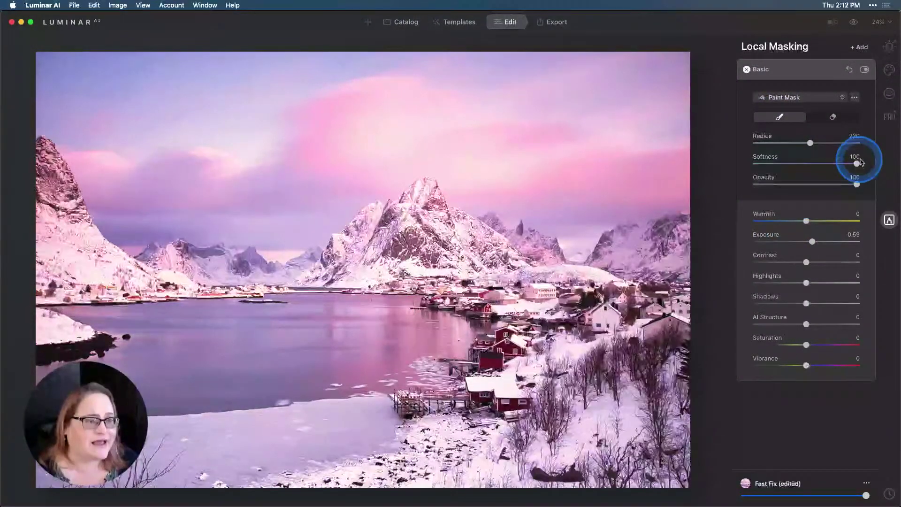
drag(855, 184, 814, 184)
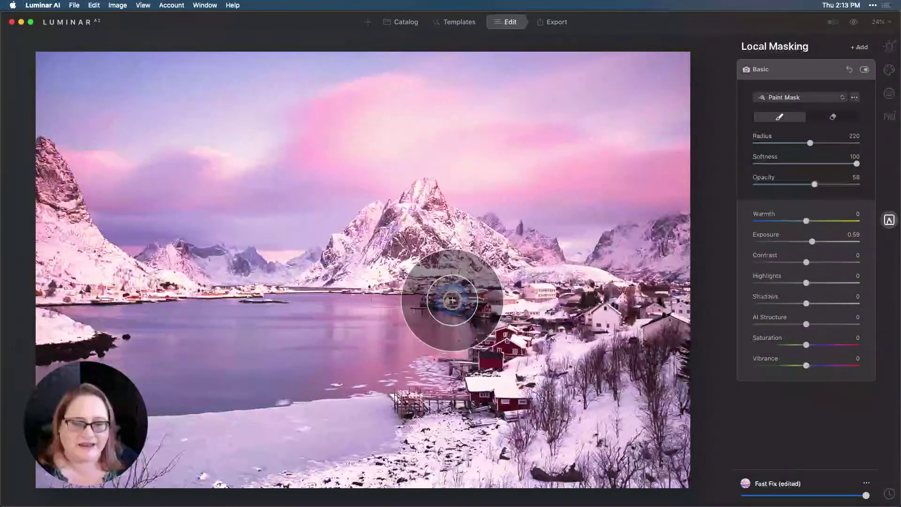
mouse_move(452, 297)
mouse_down()
mouse_move(486, 314)
mouse_move(507, 339)
mouse_move(489, 375)
mouse_move(439, 391)
mouse_move(459, 393)
mouse_move(542, 351)
mouse_move(550, 309)
mouse_move(482, 293)
mouse_move(449, 297)
mouse_move(499, 304)
mouse_move(529, 352)
mouse_move(416, 388)
mouse_up()
mouse_move(579, 421)
mouse_down()
mouse_move(724, 402)
mouse_move(739, 414)
mouse_up()
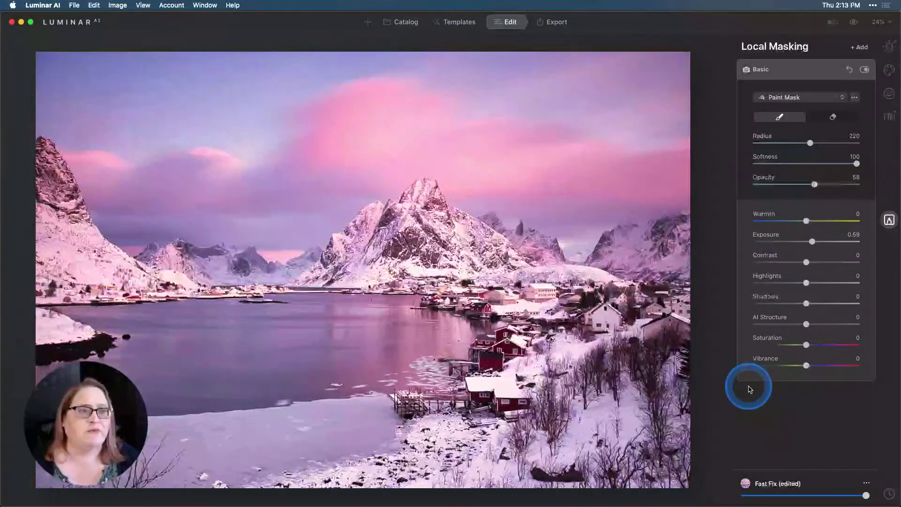
- Darken the edges with the Essentials Vignette and shrink its Size to 24
click(893, 52)
click(786, 279)
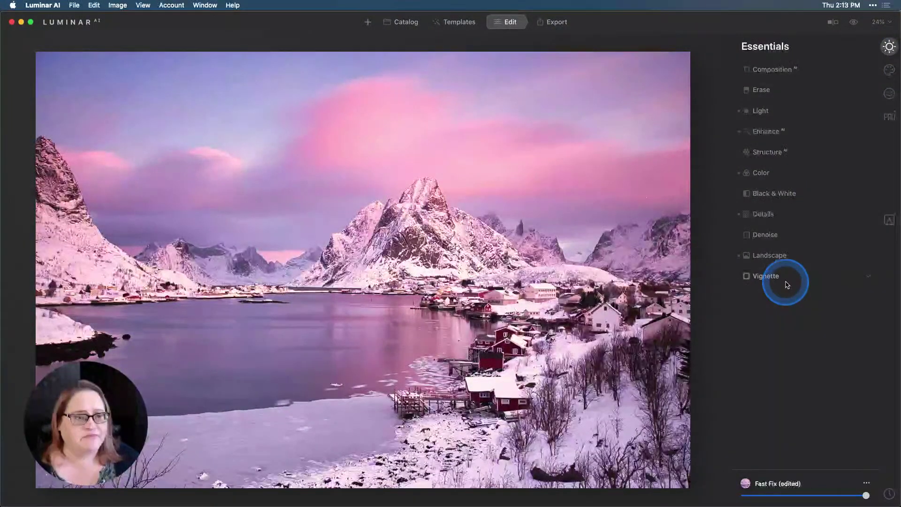
click(806, 324)
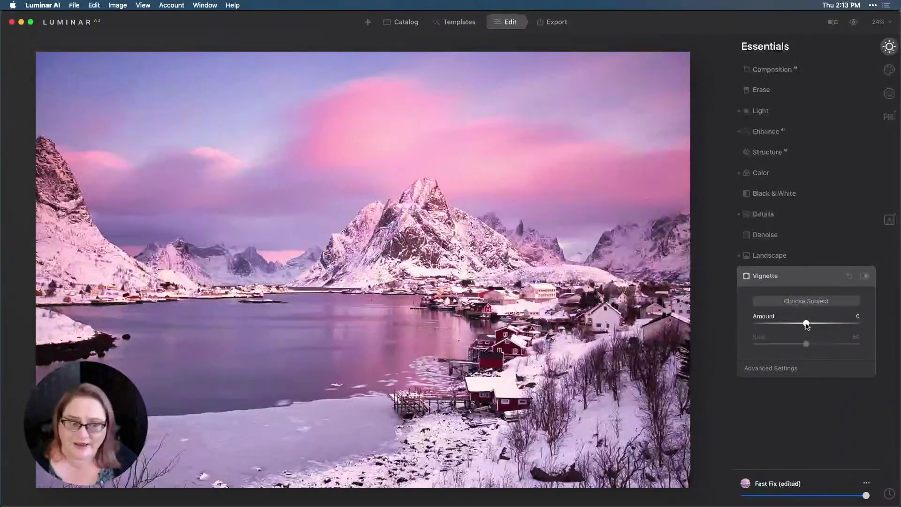
drag(806, 325, 676, 318)
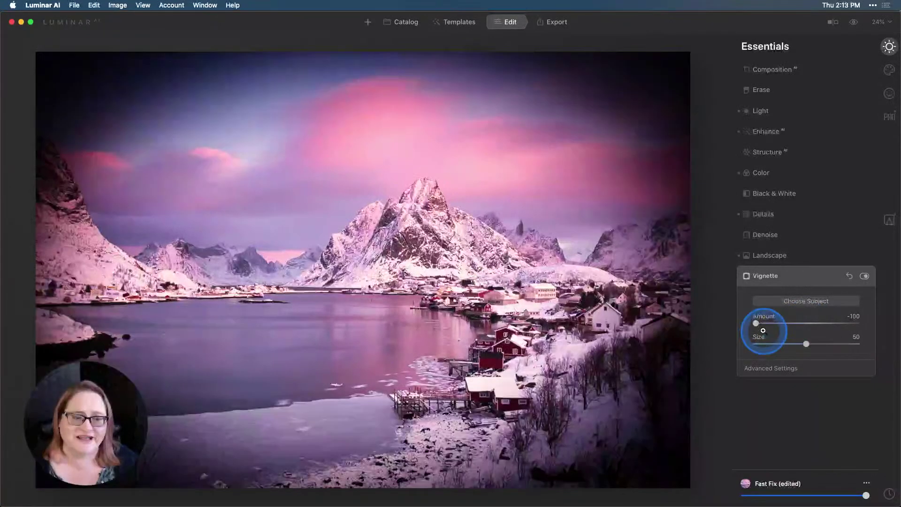
click(806, 344)
drag(806, 344, 787, 345)
- In the vignette's Advanced Settings, set Feather 55 and Inner Light 16
click(792, 368)
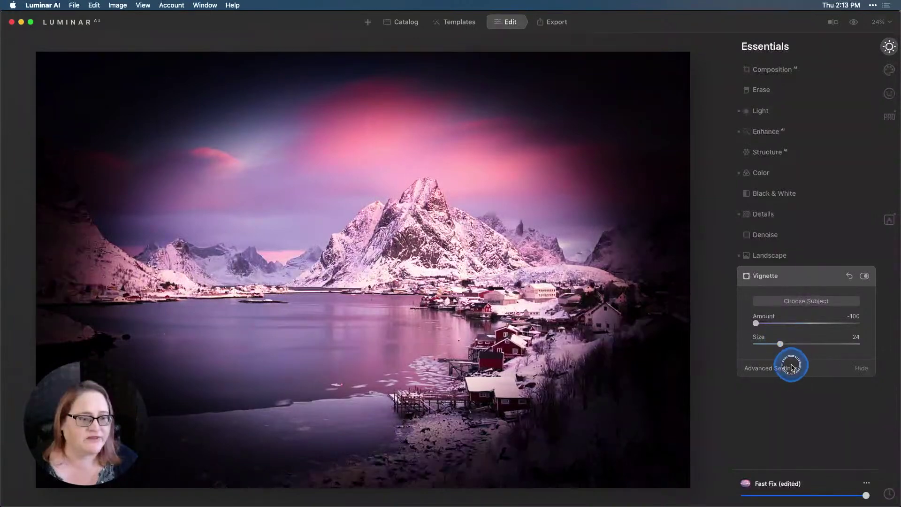
click(806, 426)
drag(805, 426, 837, 429)
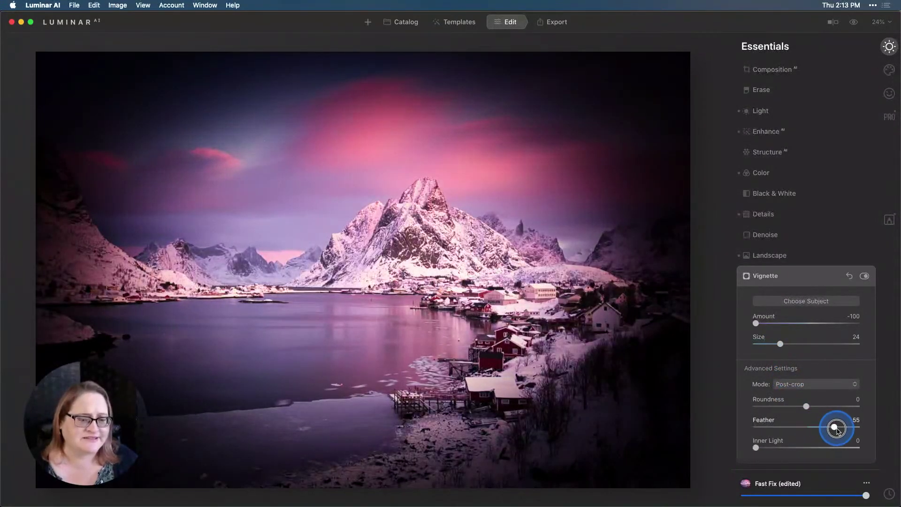
click(756, 448)
drag(756, 449, 772, 449)
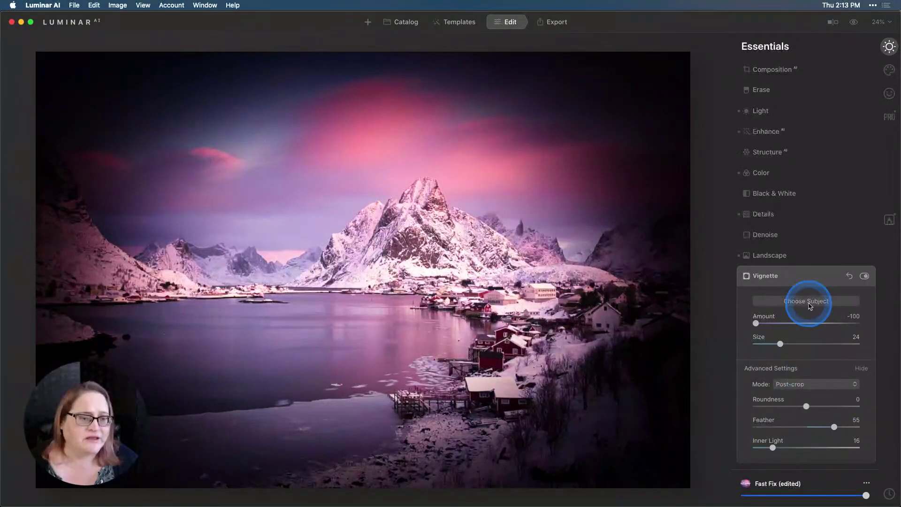
- Centre the vignette on the village houses and ease its Amount to -32
click(807, 299)
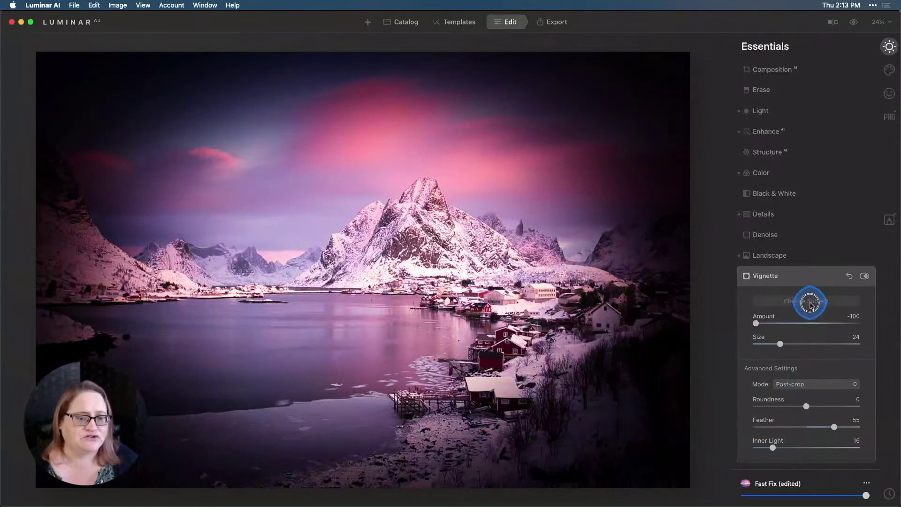
click(478, 331)
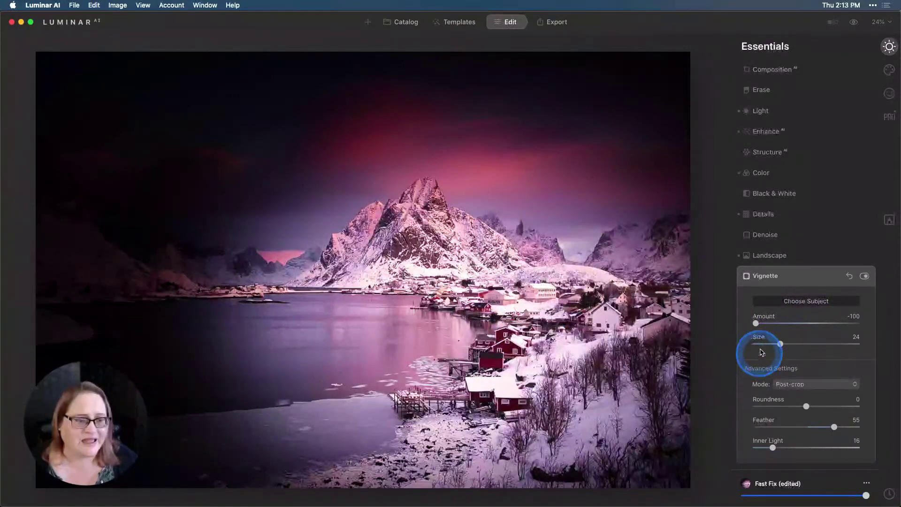
drag(756, 324, 792, 325)
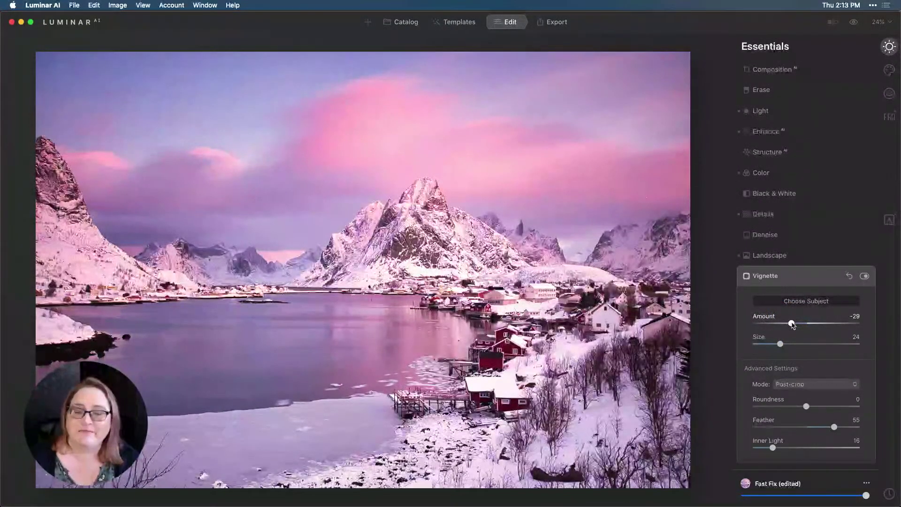
drag(791, 325, 789, 324)
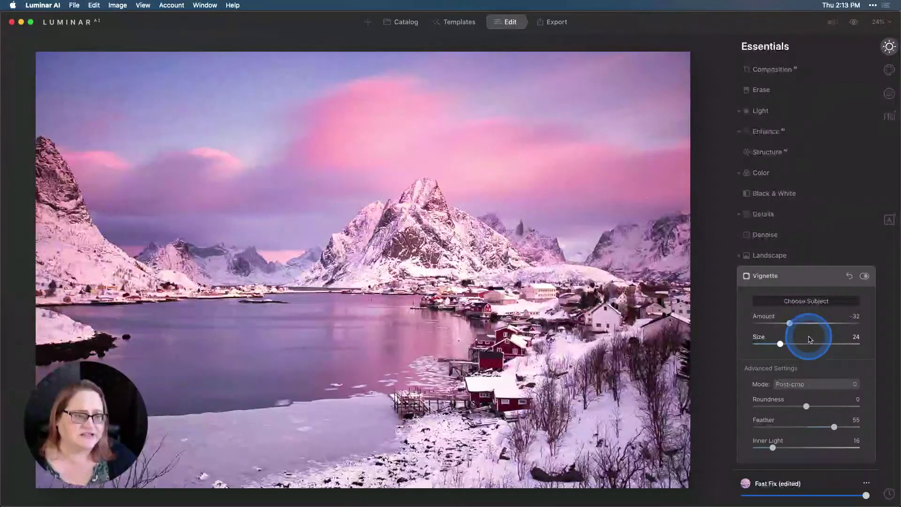
click(864, 276)
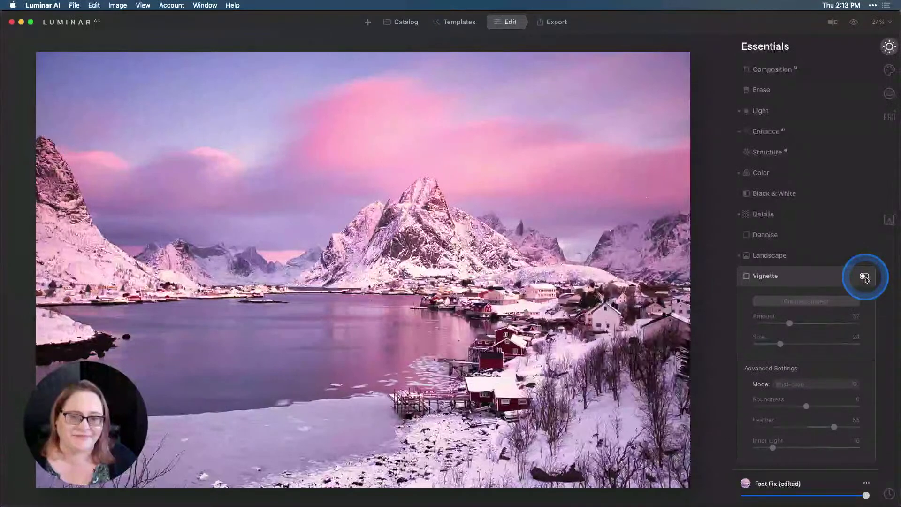
click(864, 276)
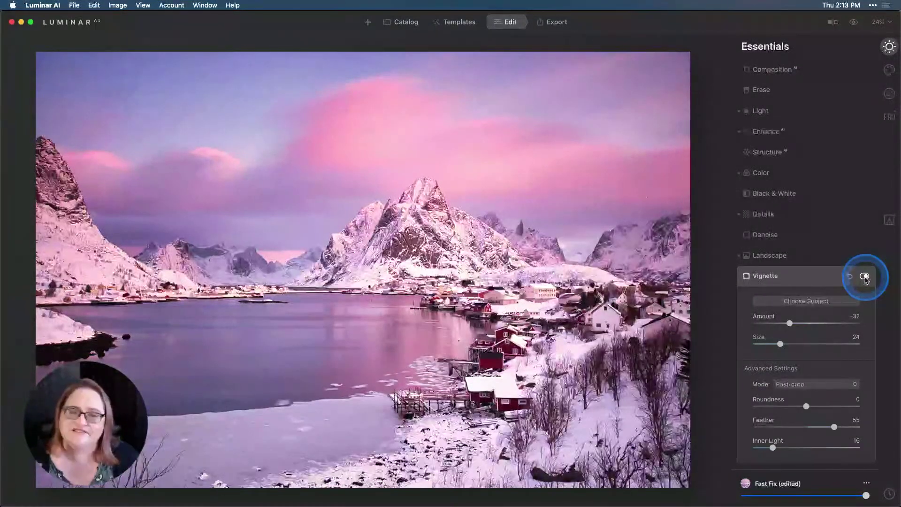